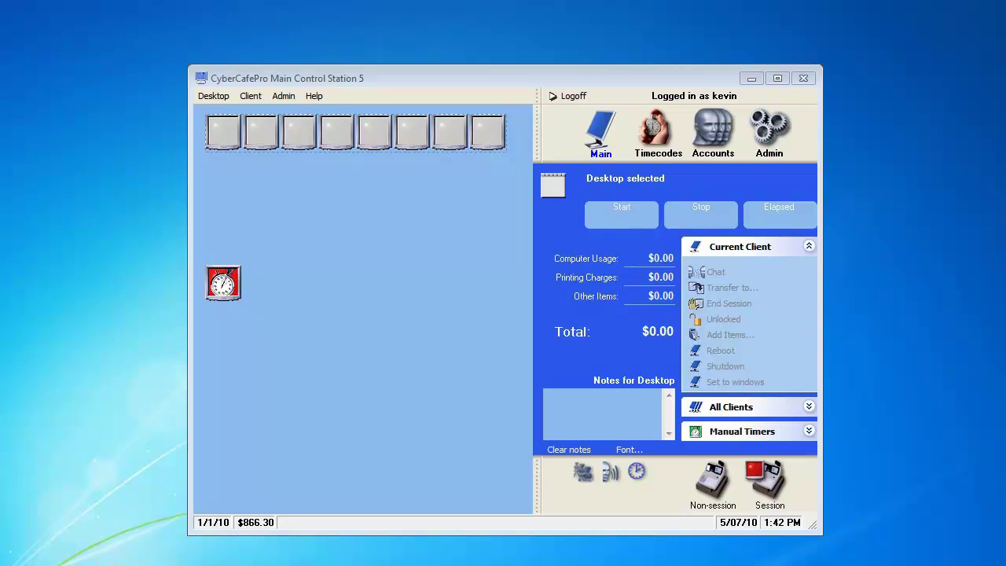
- Exit CyberCafePro Main Control Station 5, confirming Yes in the exit dialog
click(804, 79)
click(447, 327)
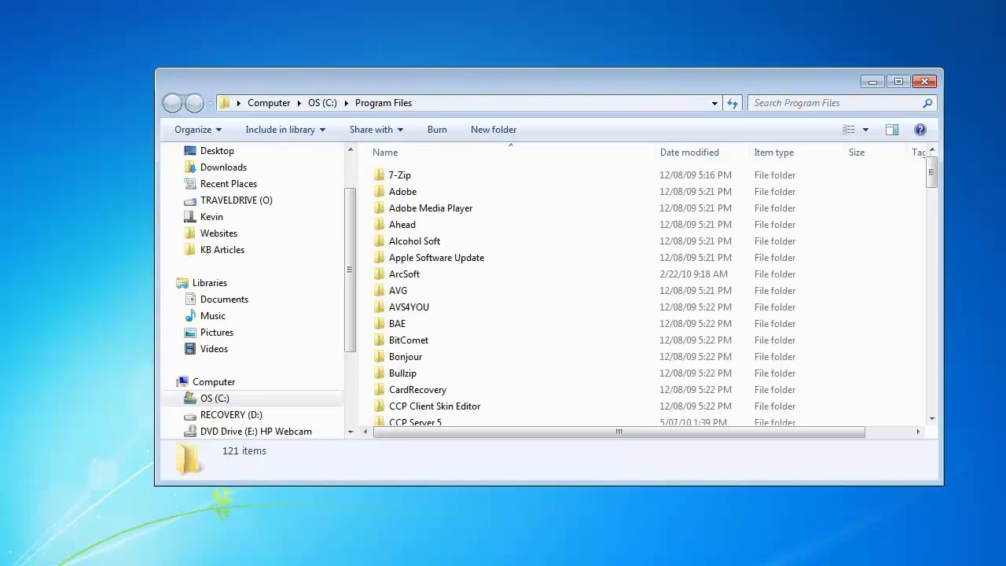
- Copy the DB folder from Program Files\CCP Server 5 onto the desktop, then close Explorer
scroll(507, 330, down, 1)
scroll(508, 330, down, 7)
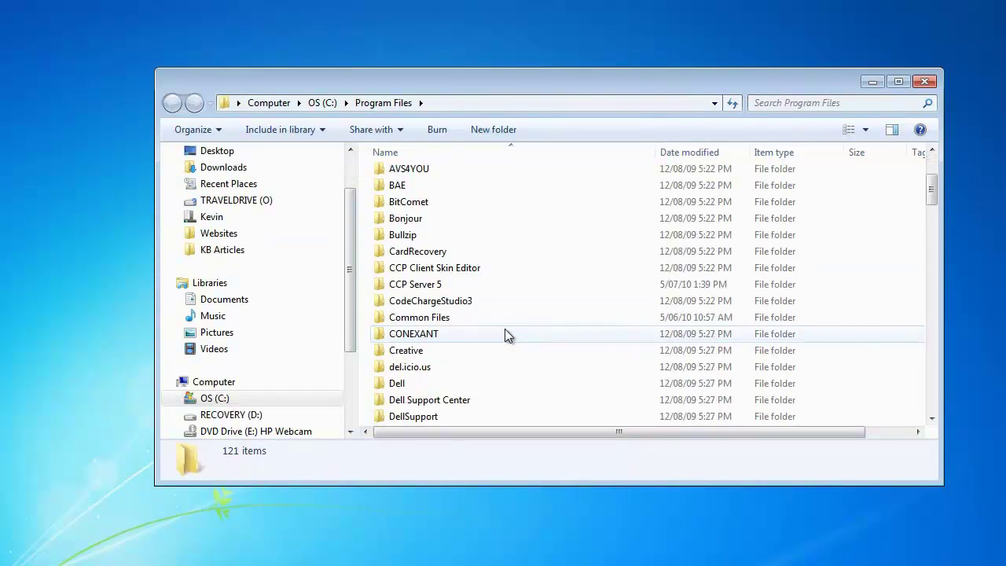
scroll(506, 329, up, 5)
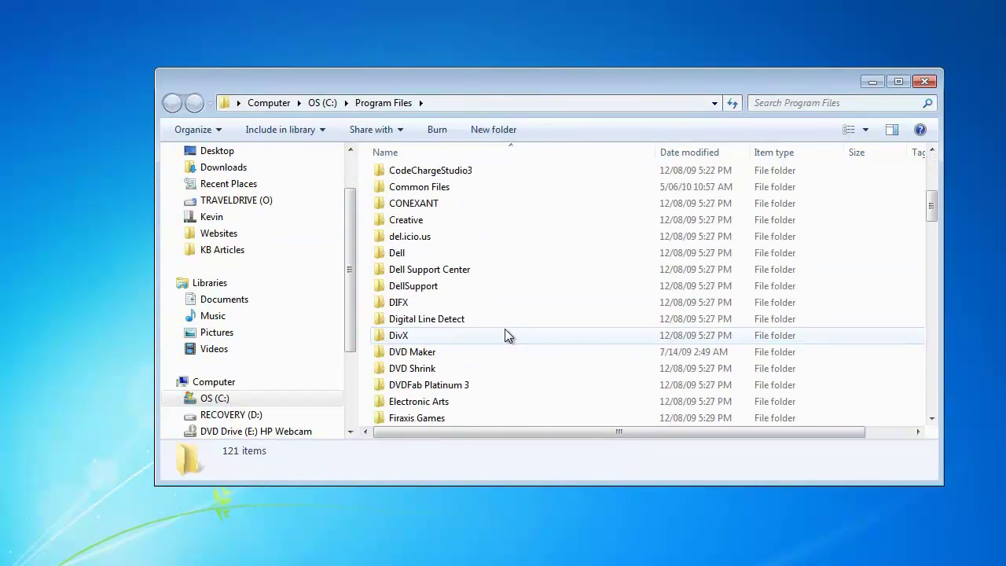
double_click(433, 240)
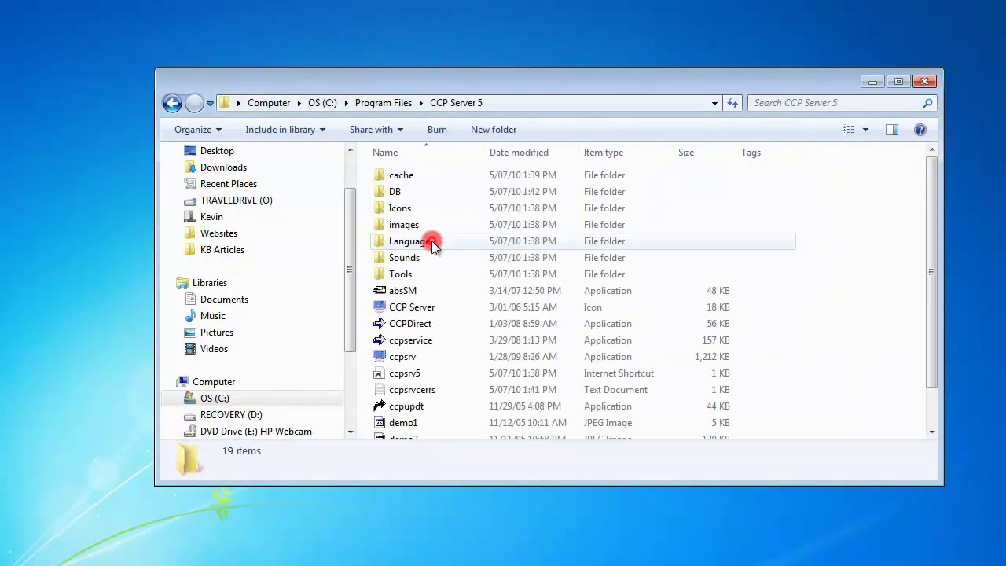
click(395, 195)
right_click(395, 197)
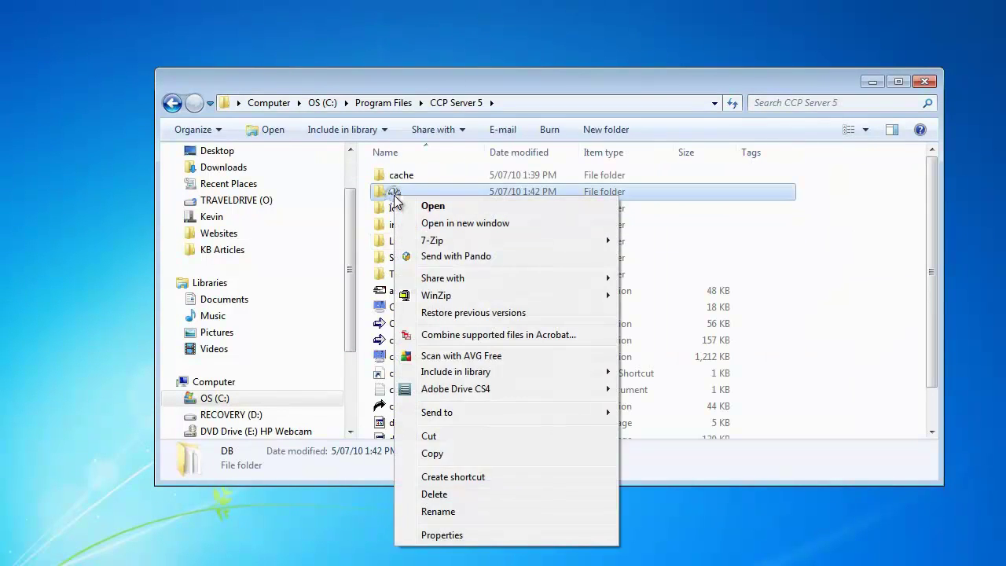
click(457, 455)
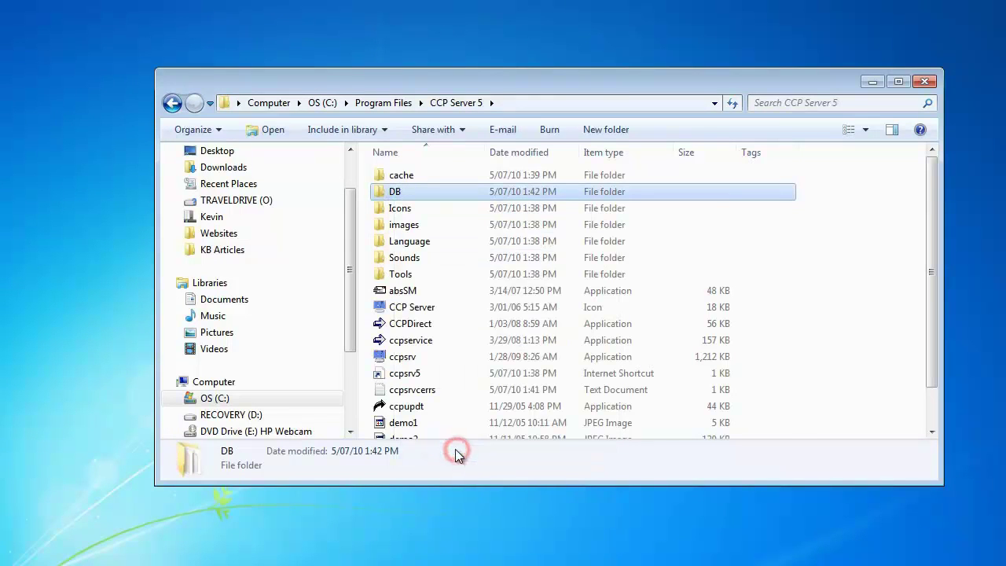
right_click(43, 48)
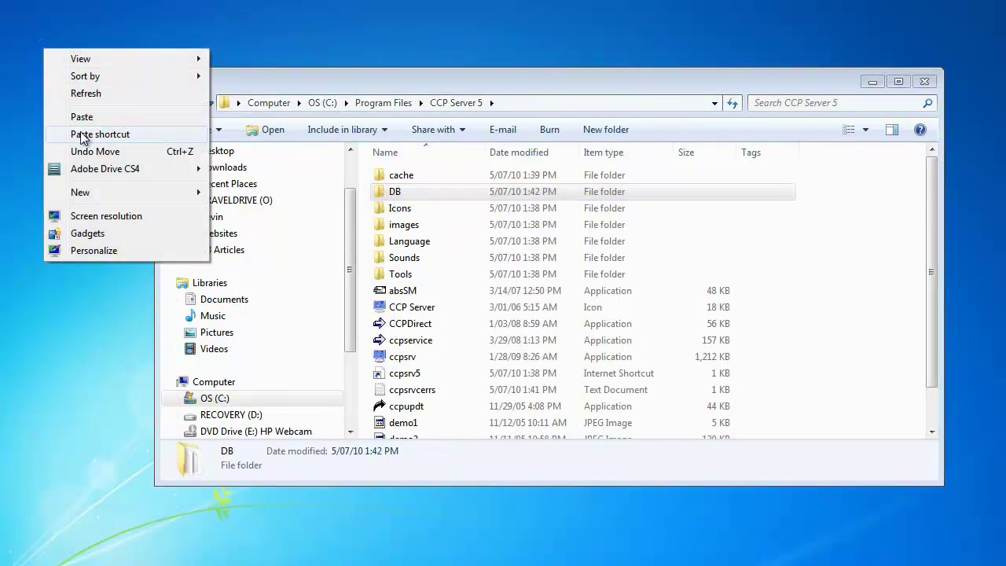
click(82, 118)
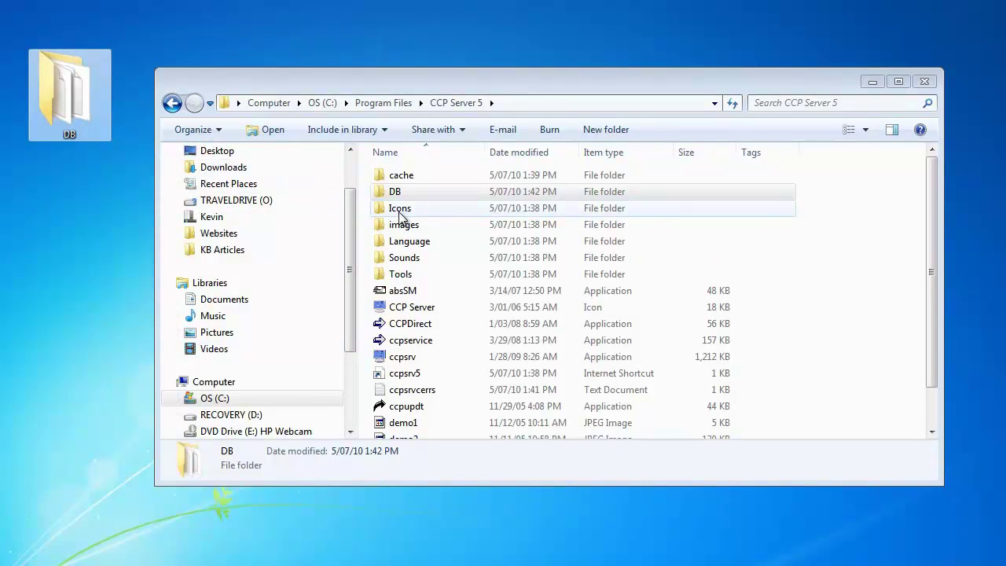
click(928, 85)
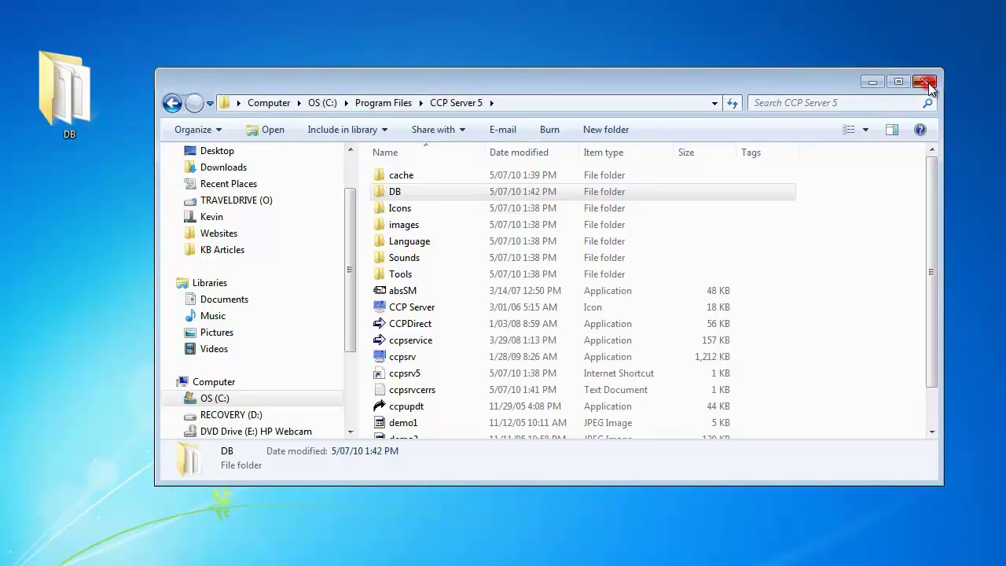
click(929, 84)
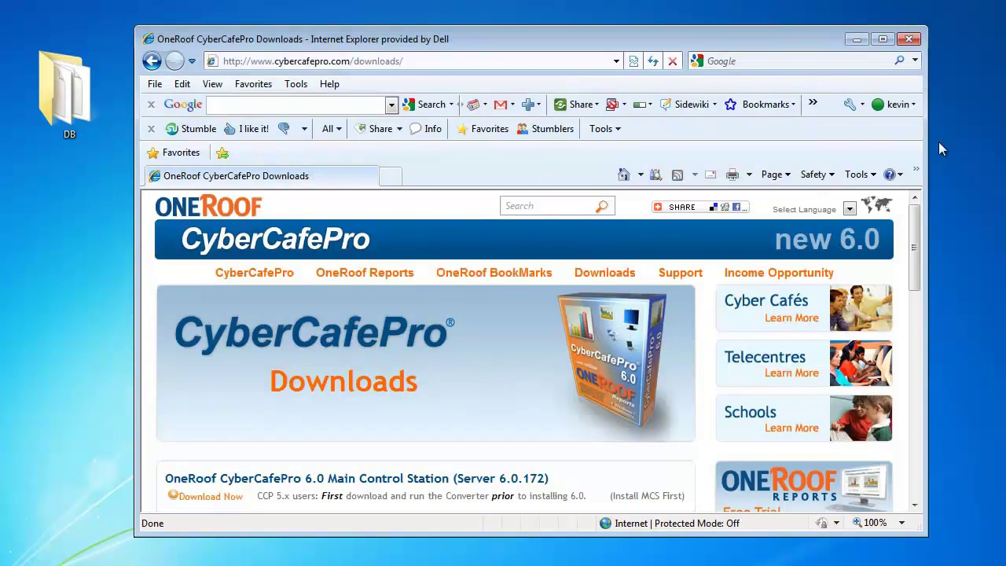
- Download the CyberCafePro Converter installer from the Downloads page to the desktop
drag(912, 251, 912, 314)
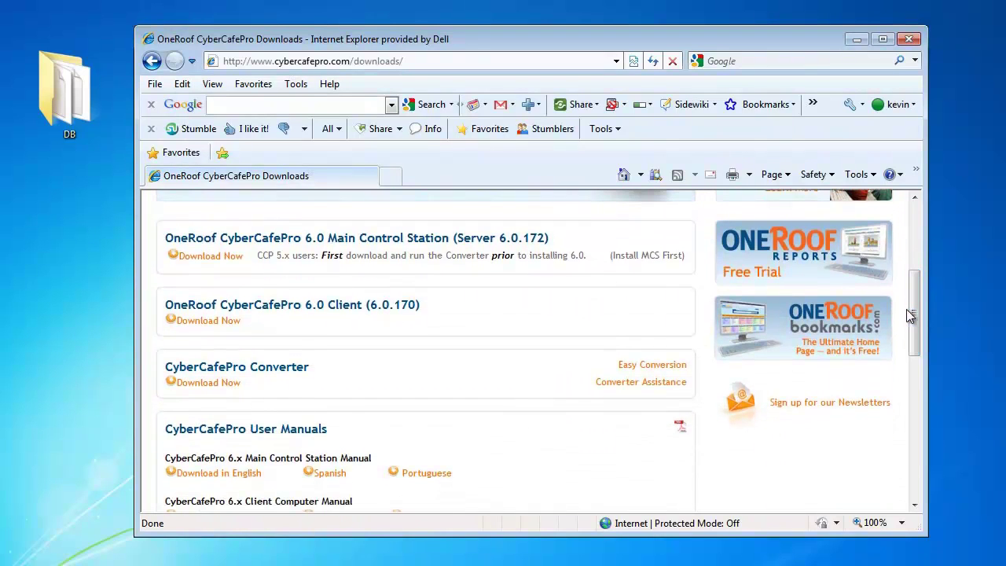
click(222, 385)
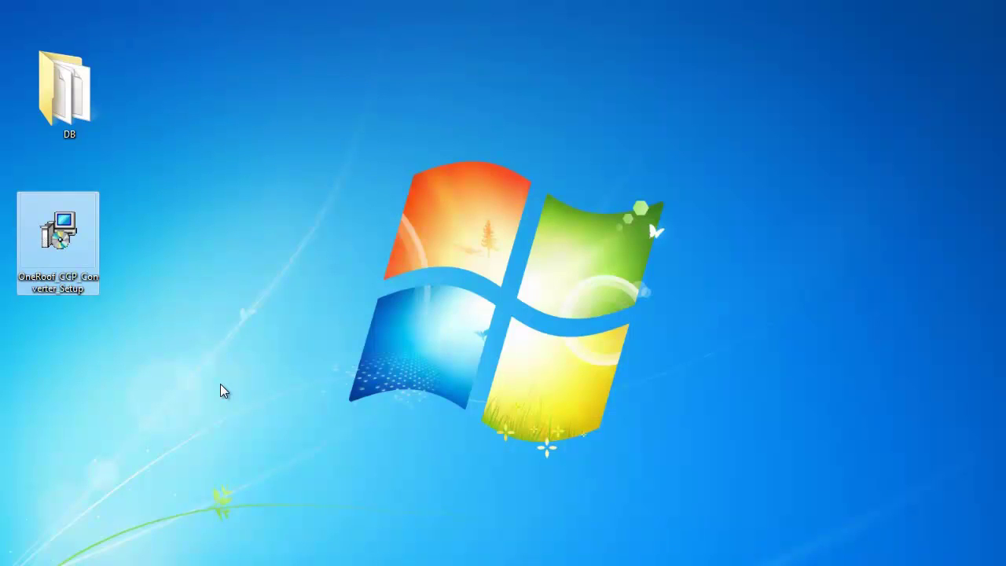
- Run the Converter setup file in English and accept the license agreement
double_click(75, 248)
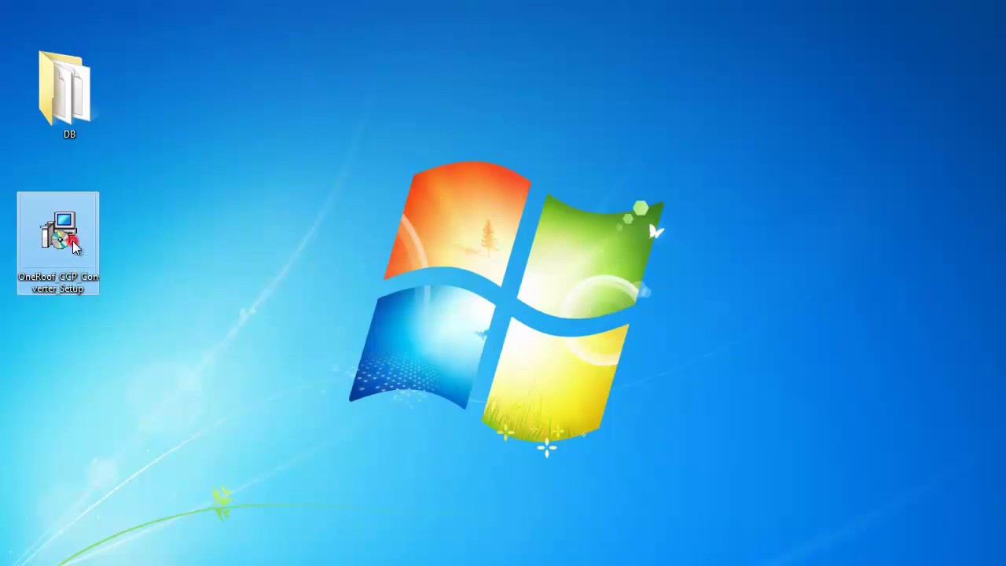
click(536, 297)
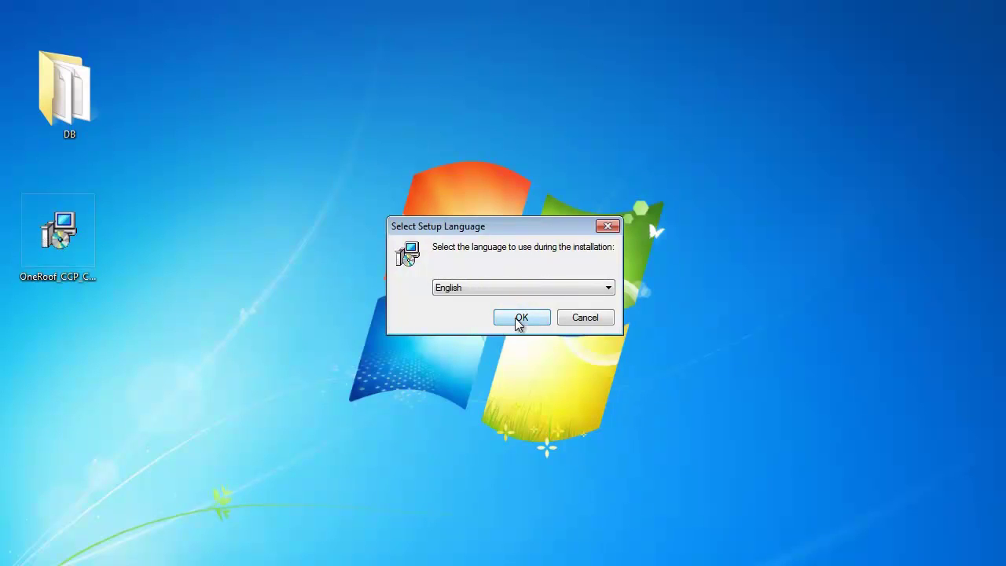
click(515, 318)
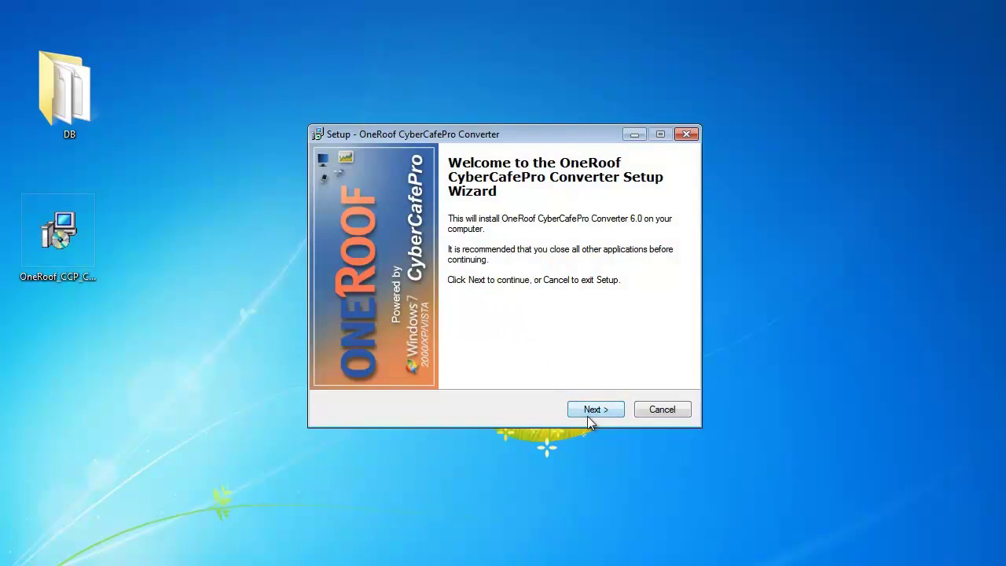
click(591, 409)
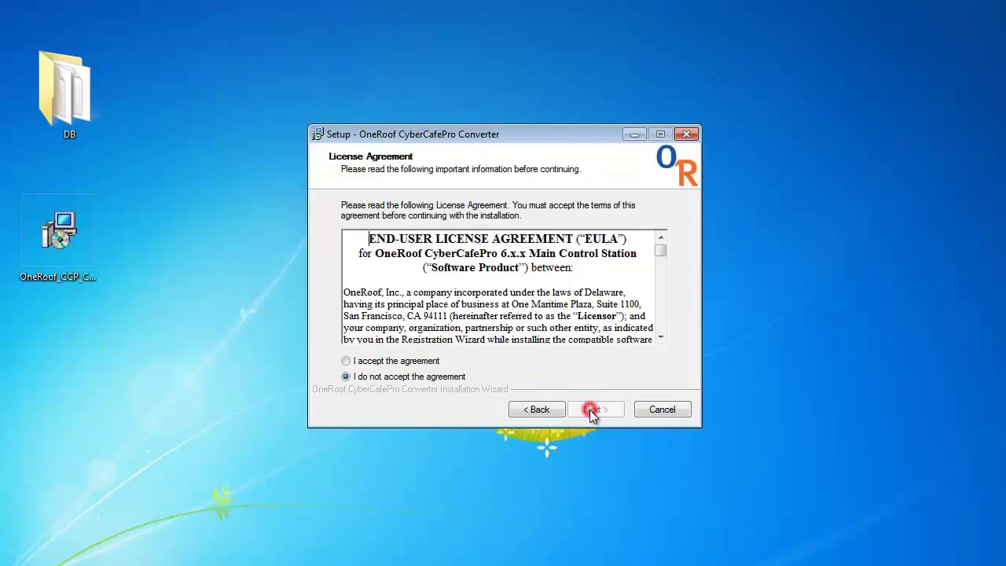
click(408, 360)
click(609, 410)
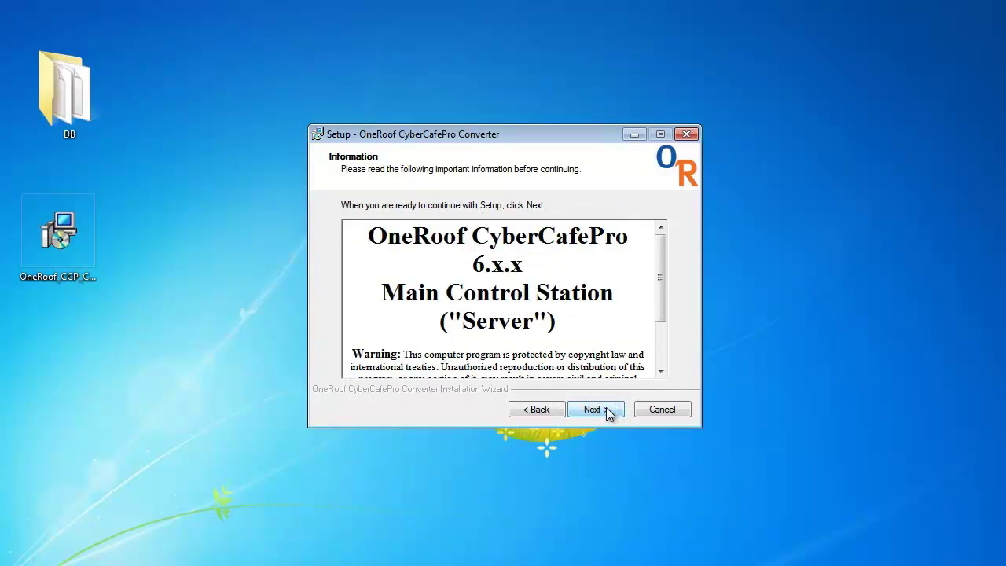
- Keep the default folder, shortcuts and desktop icon, install, and finish with Launch ticked
click(602, 409)
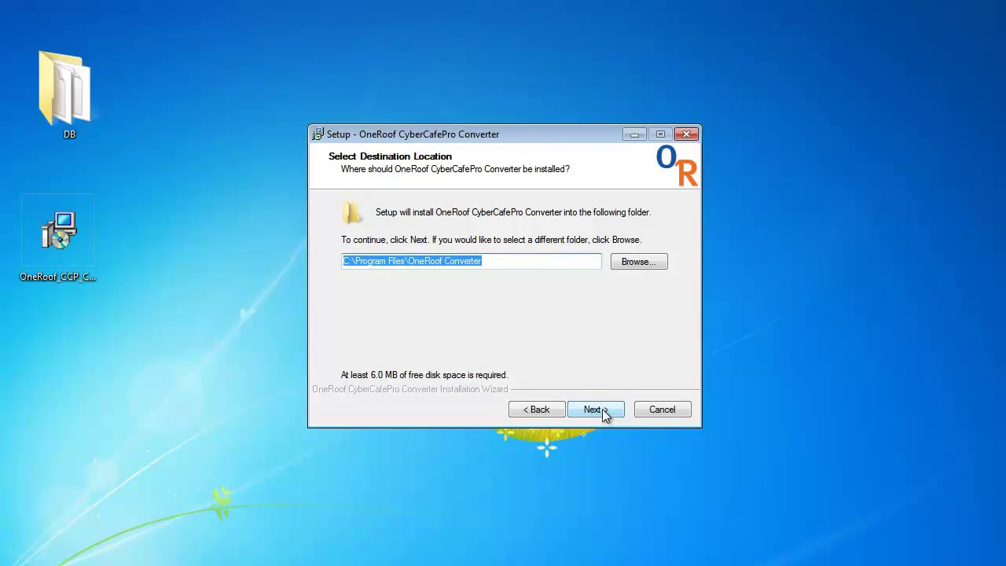
click(602, 408)
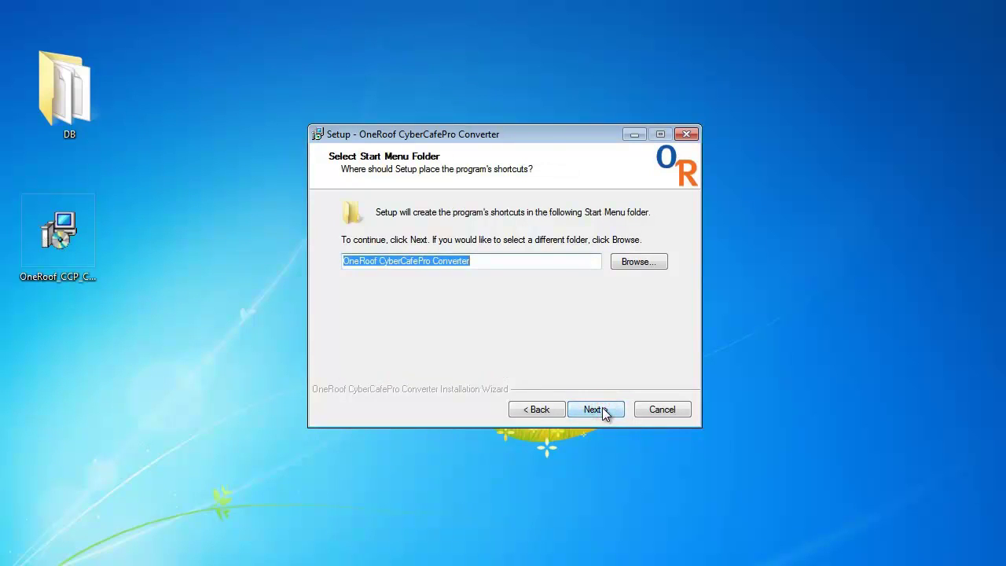
click(602, 408)
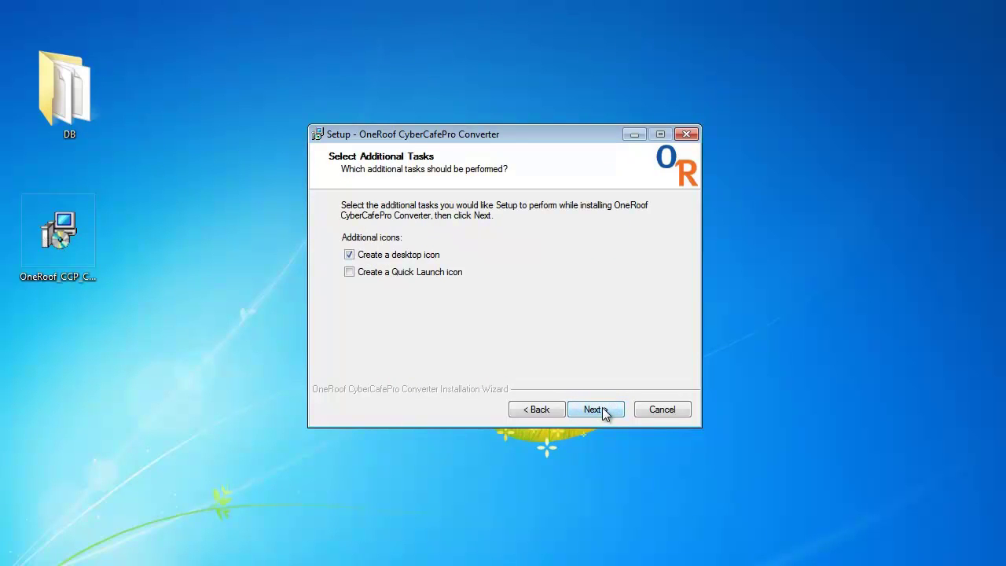
click(602, 408)
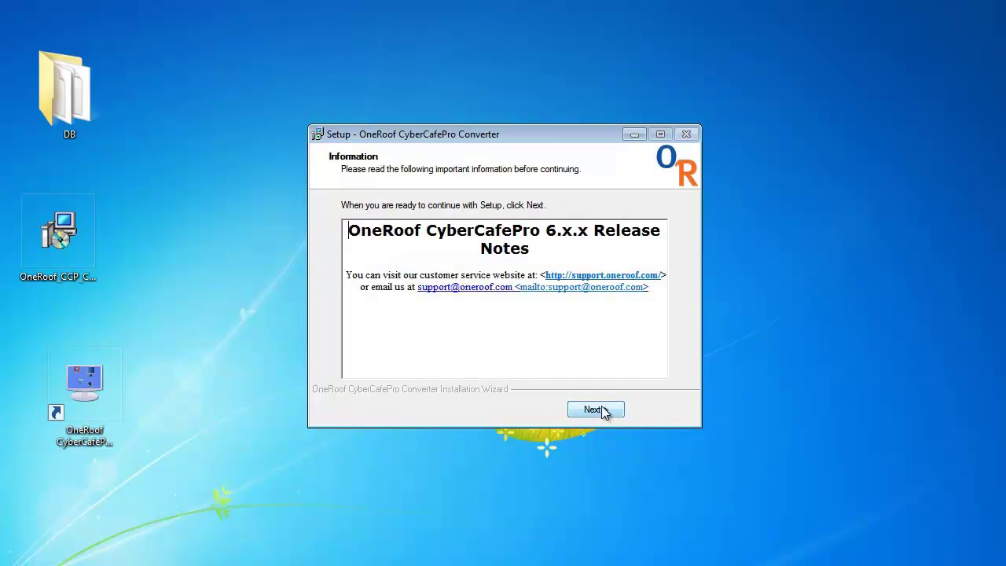
click(601, 409)
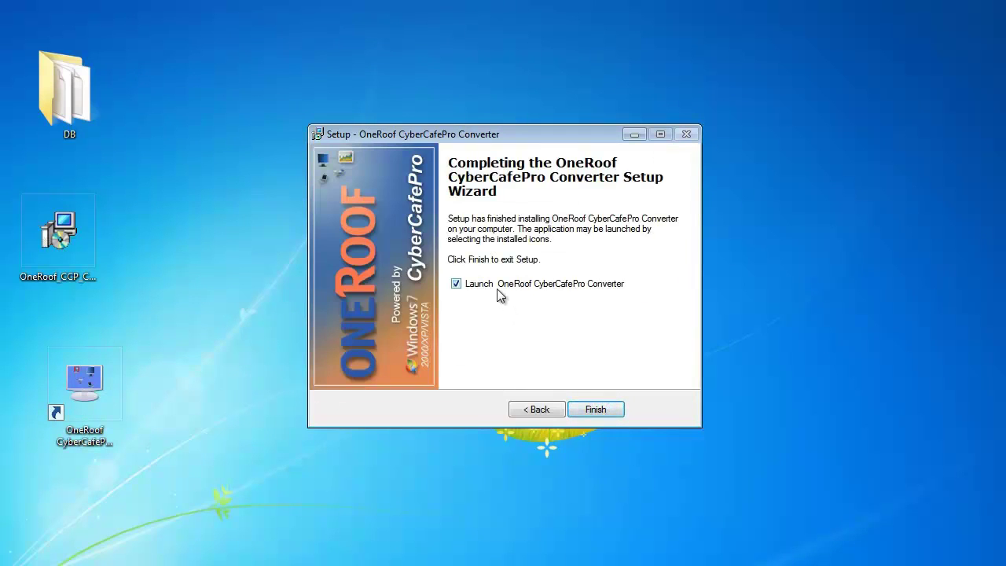
click(596, 411)
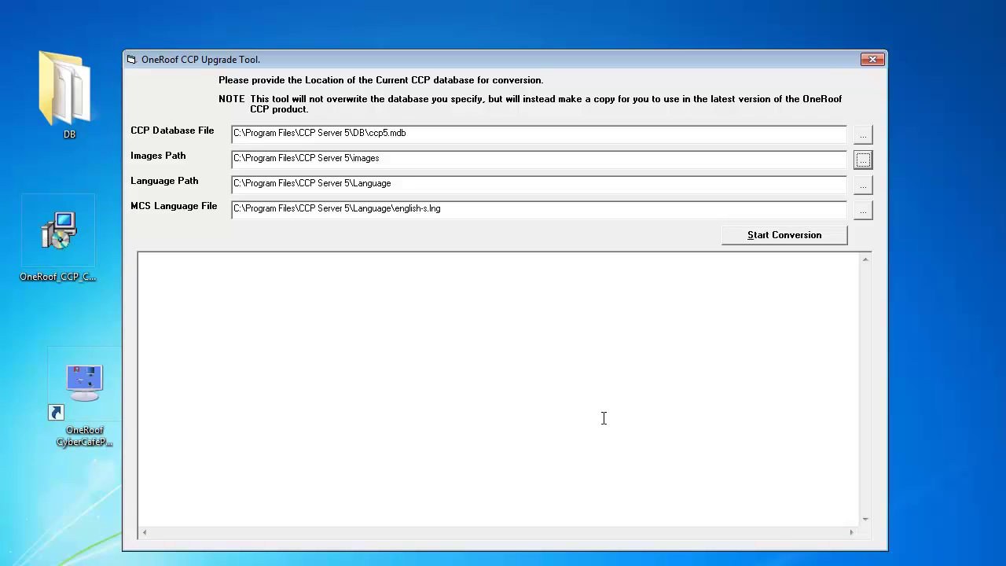
- Convert the ccp5.mdb database until the log reports Complete, then close the Upgrade Tool
click(760, 239)
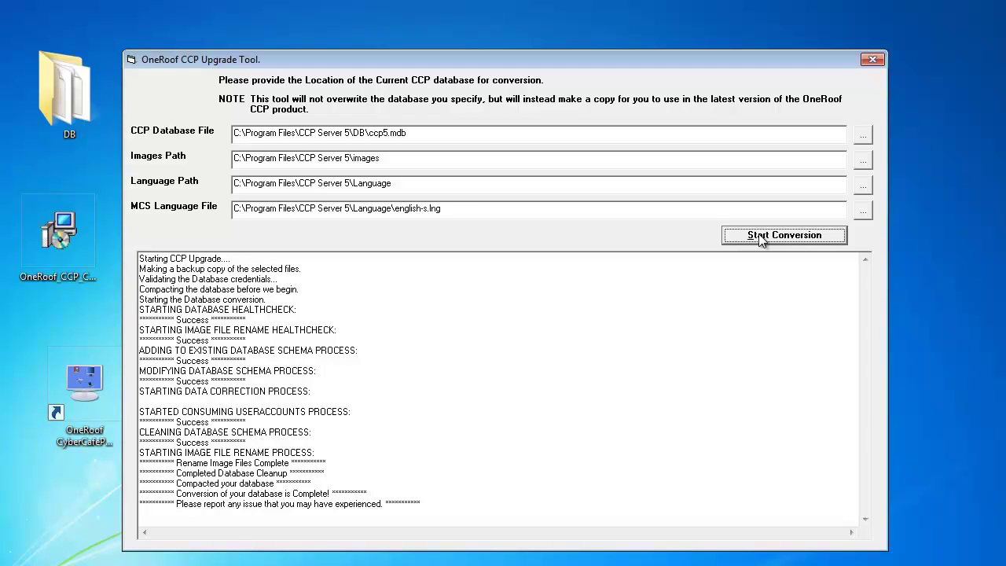
click(871, 60)
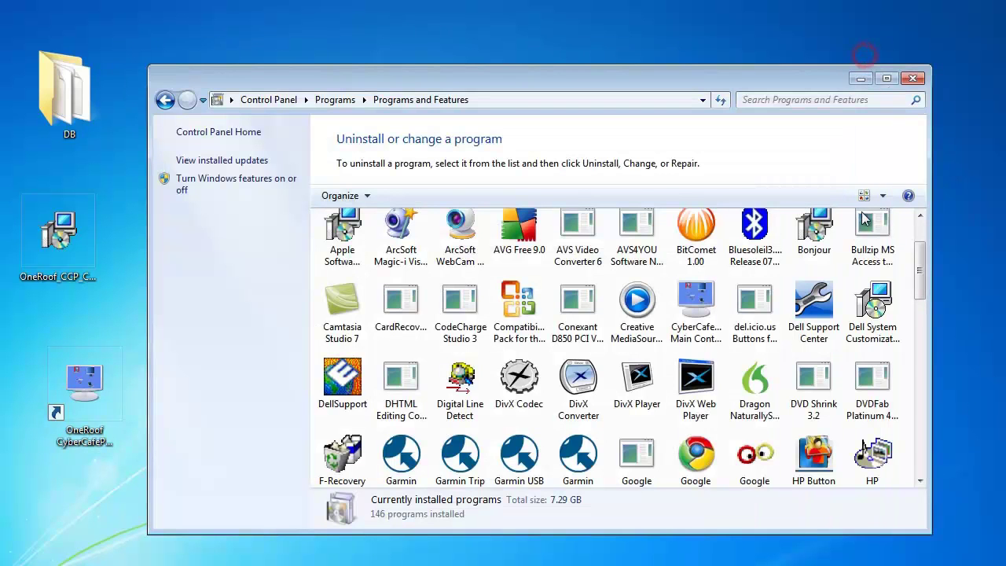
- Uninstall CyberCafePro Main Control Station 5 from Programs and Features and close the list
click(697, 312)
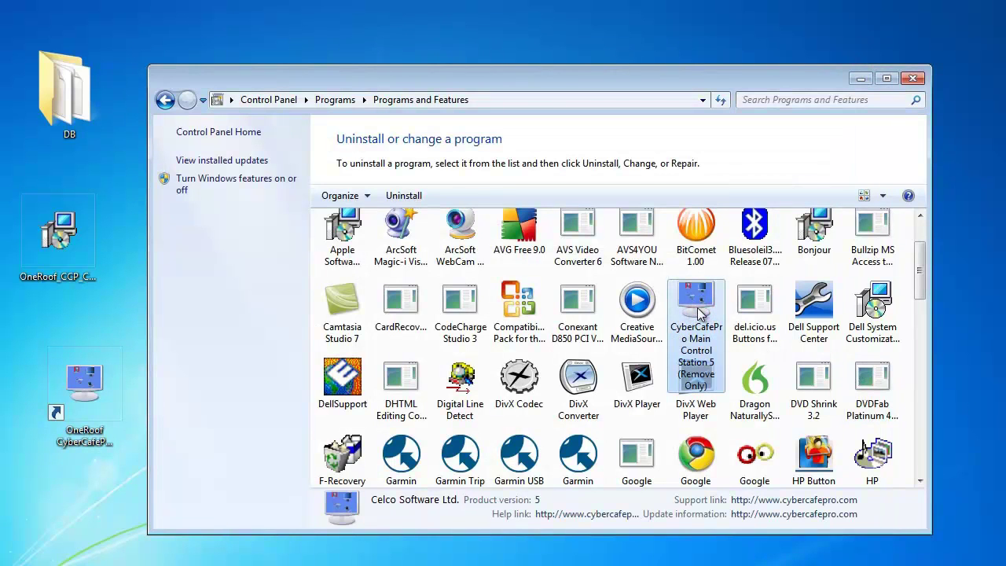
click(393, 196)
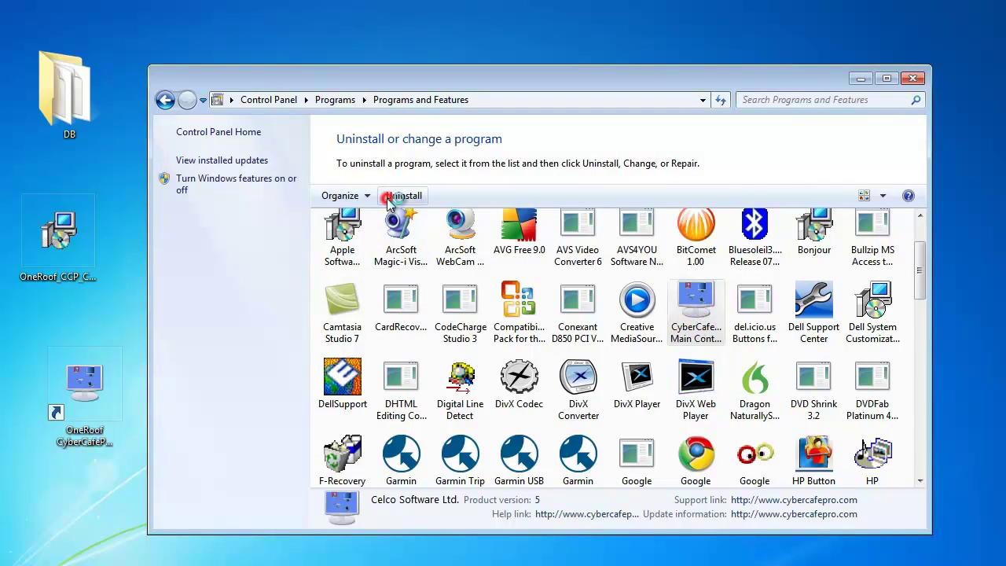
click(555, 337)
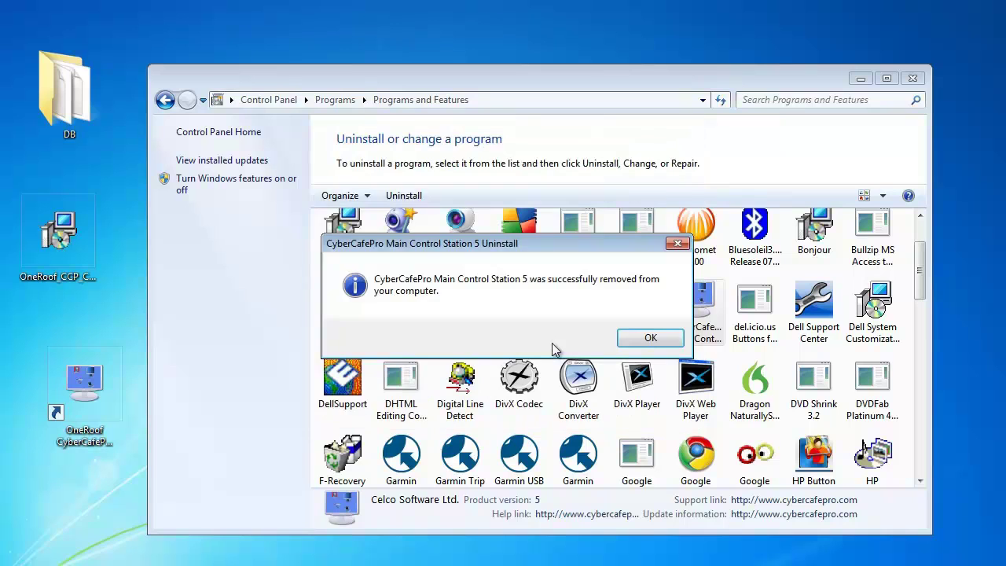
click(651, 340)
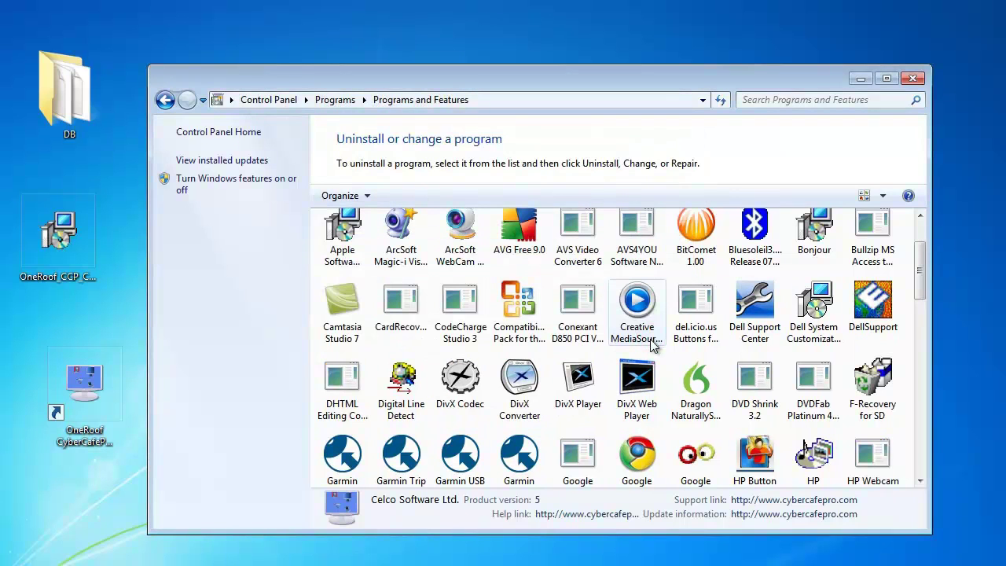
click(912, 78)
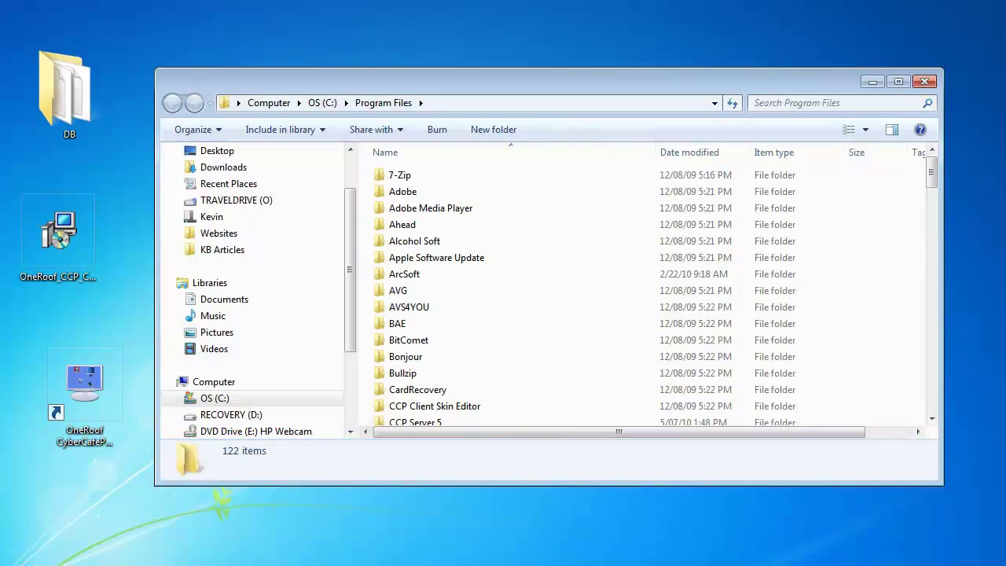
- Send the leftover CCP Server 5 folder in Program Files to the Recycle Bin and close Explorer
scroll(520, 316, down, 2)
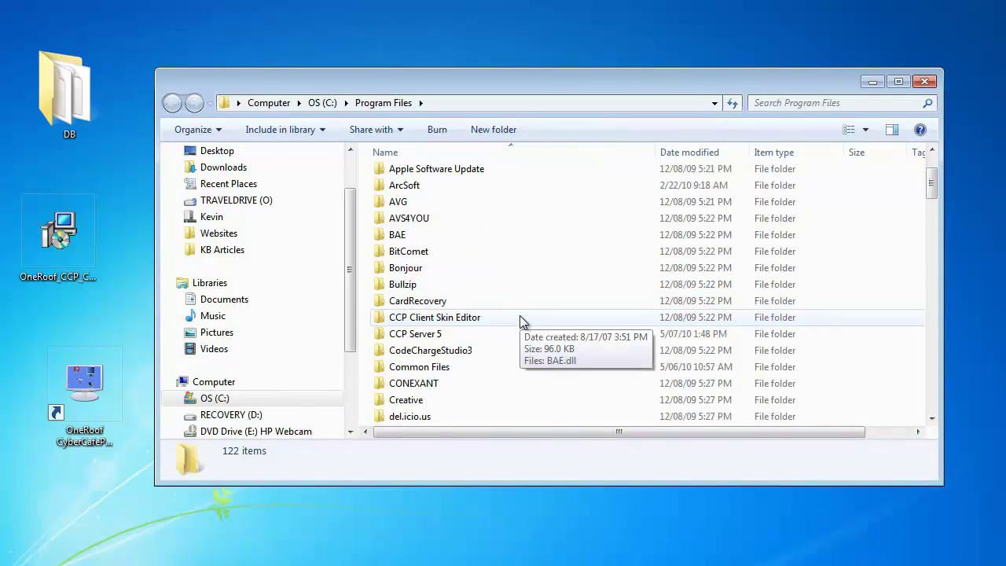
double_click(423, 335)
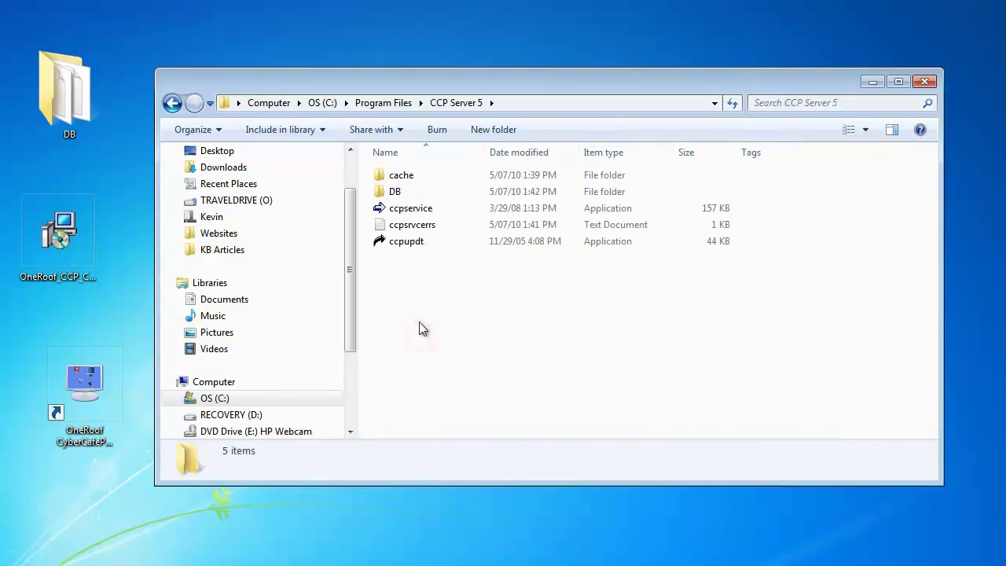
click(173, 103)
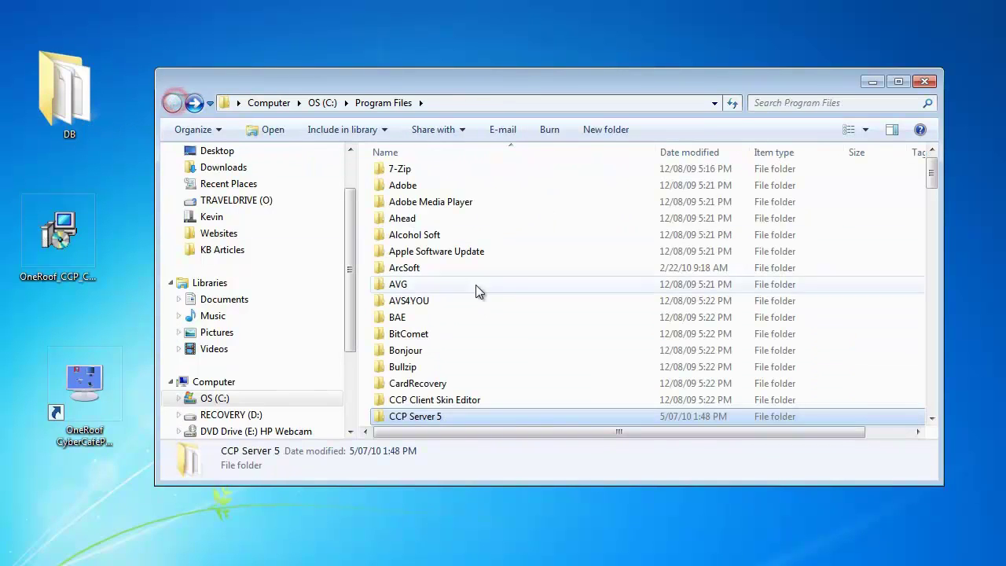
key(Delete)
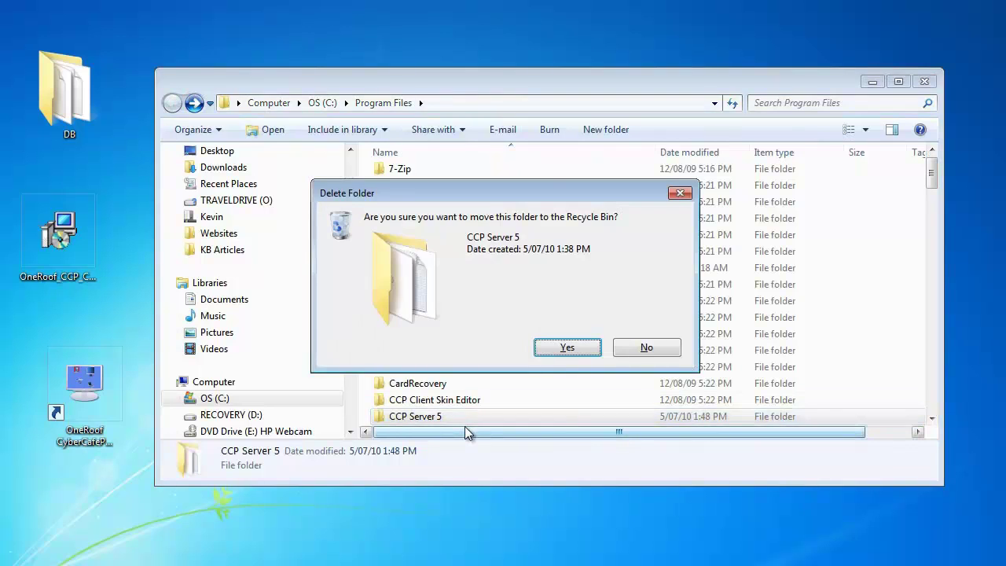
click(563, 348)
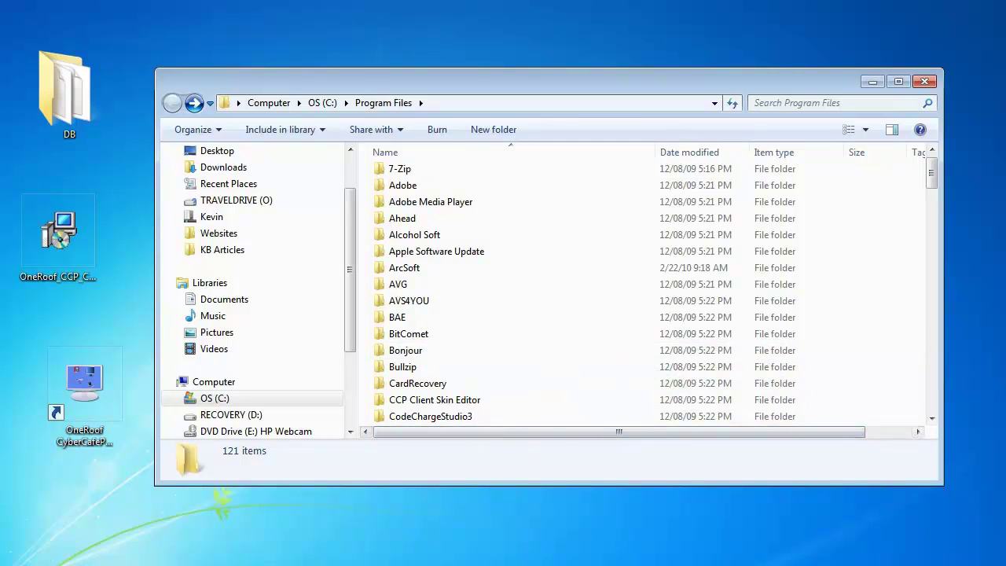
click(925, 81)
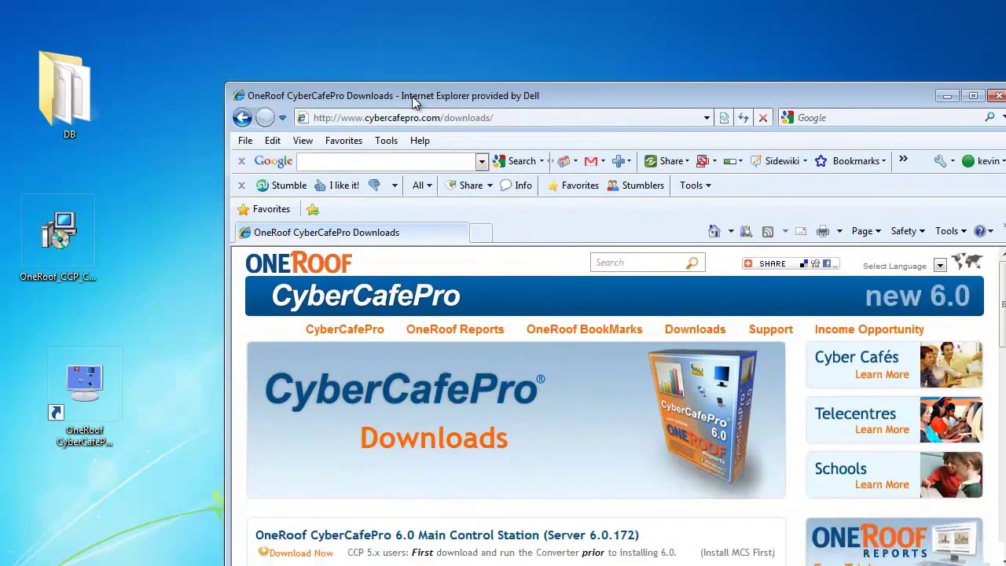
- Download the Main Control Station 6.0 server installer from the Downloads page
drag(411, 94, 332, 62)
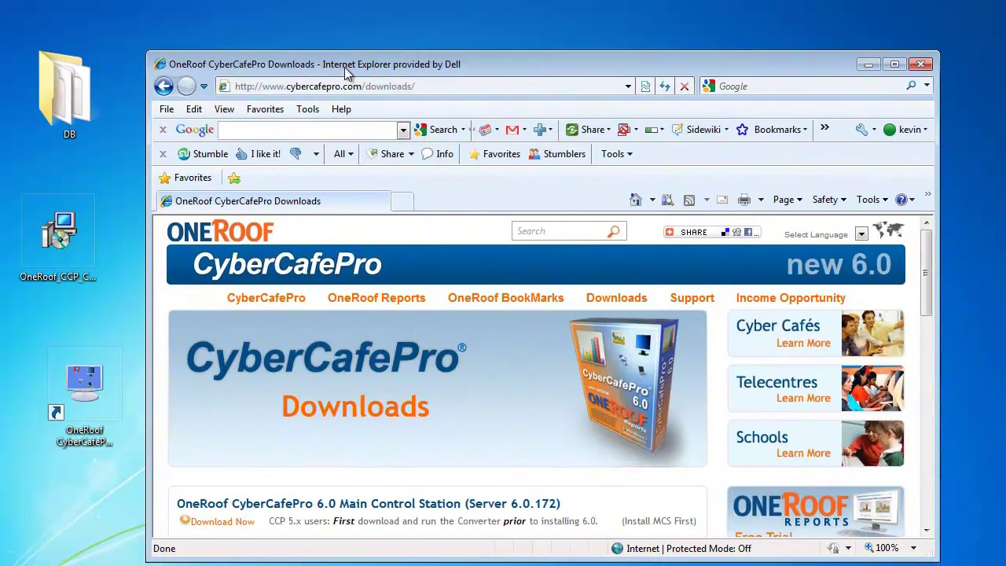
mouse_move(307, 315)
scroll(308, 315, down, 1)
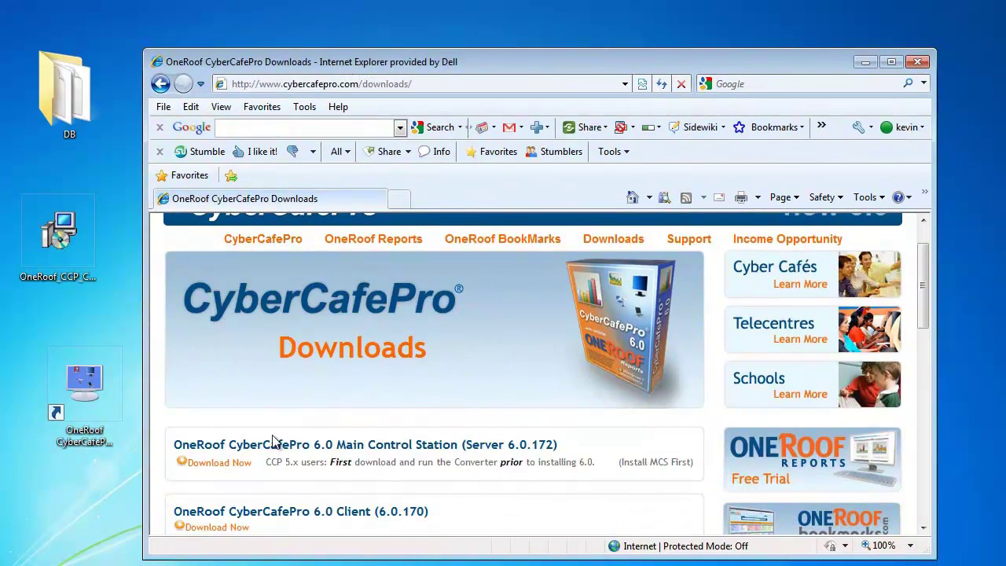
click(228, 470)
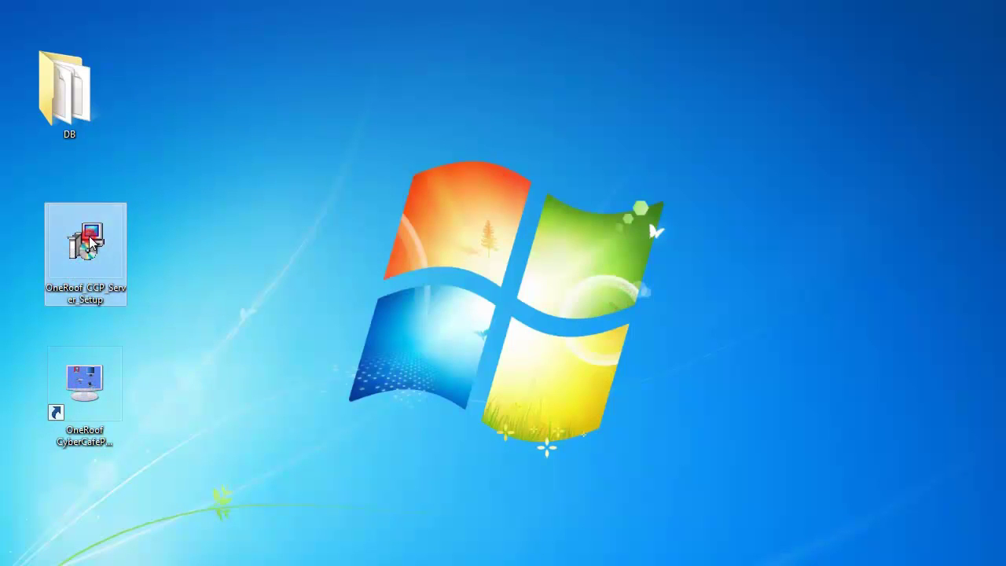
- Run OneRoof_CCP_Server_Setup from the desktop and choose English as the setup language
double_click(90, 244)
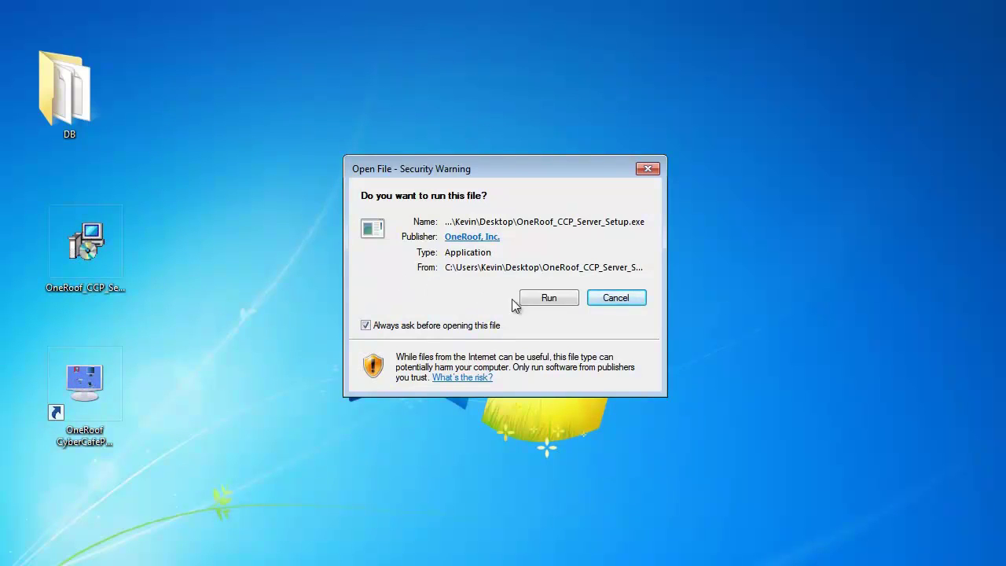
click(546, 297)
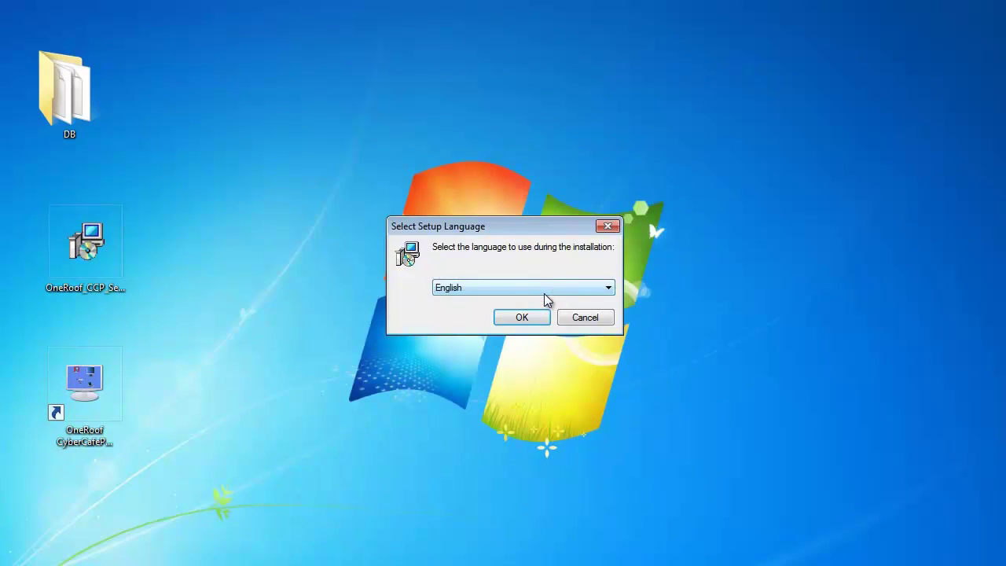
click(532, 321)
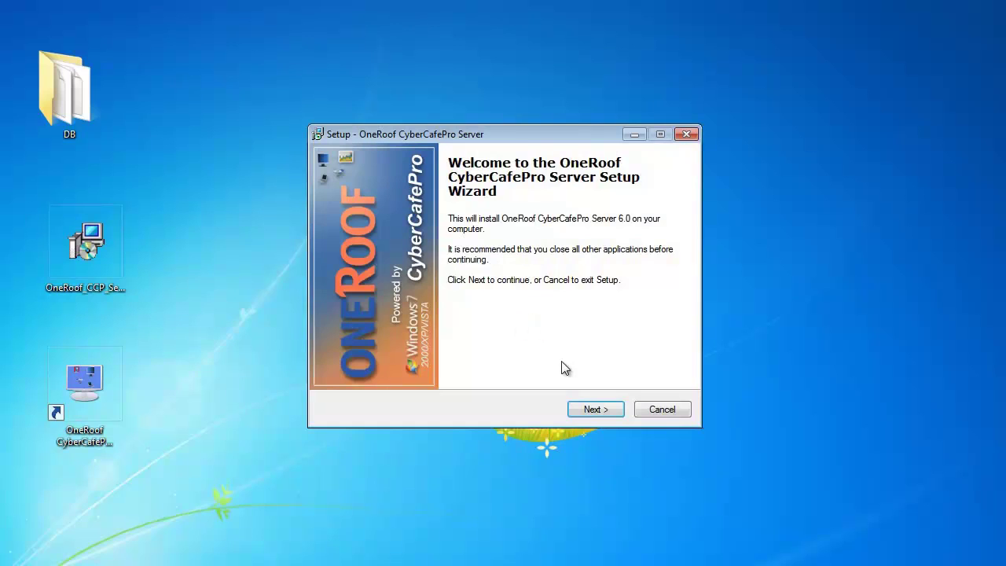
- Accept the license, keeping C:\Program Files\OneRoof CyberCafePro Server, Full installation and the desktop icon
click(586, 409)
click(423, 361)
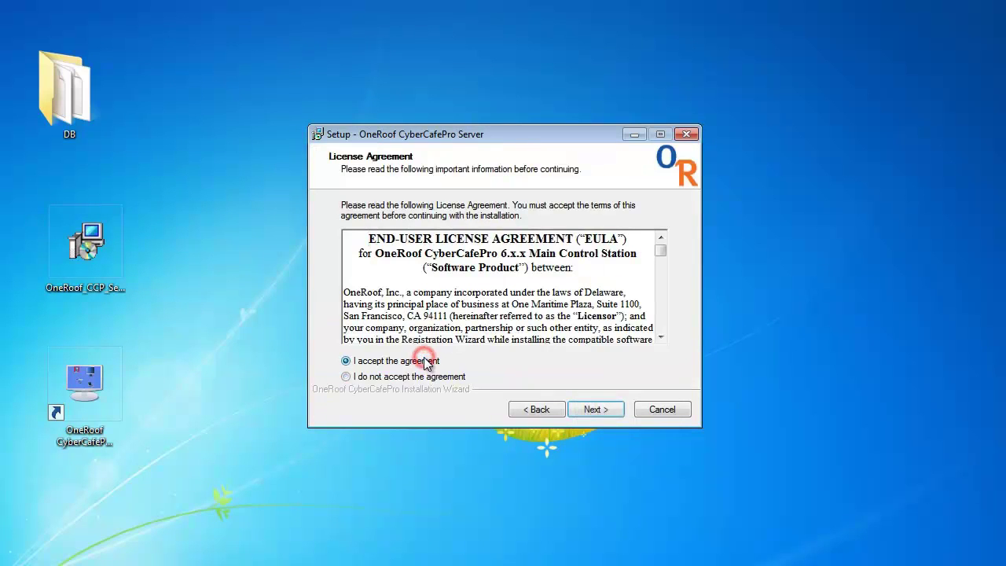
click(611, 412)
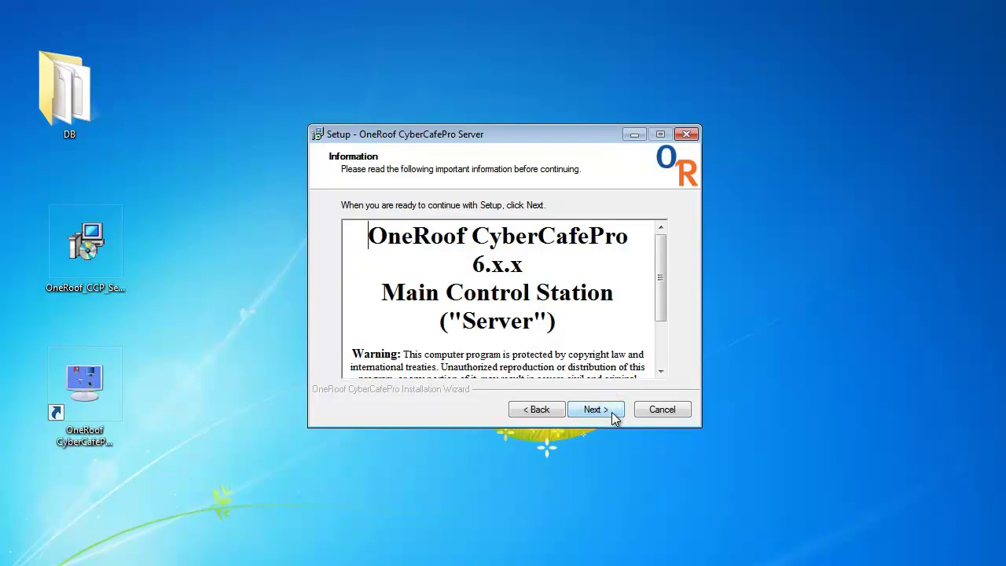
click(614, 410)
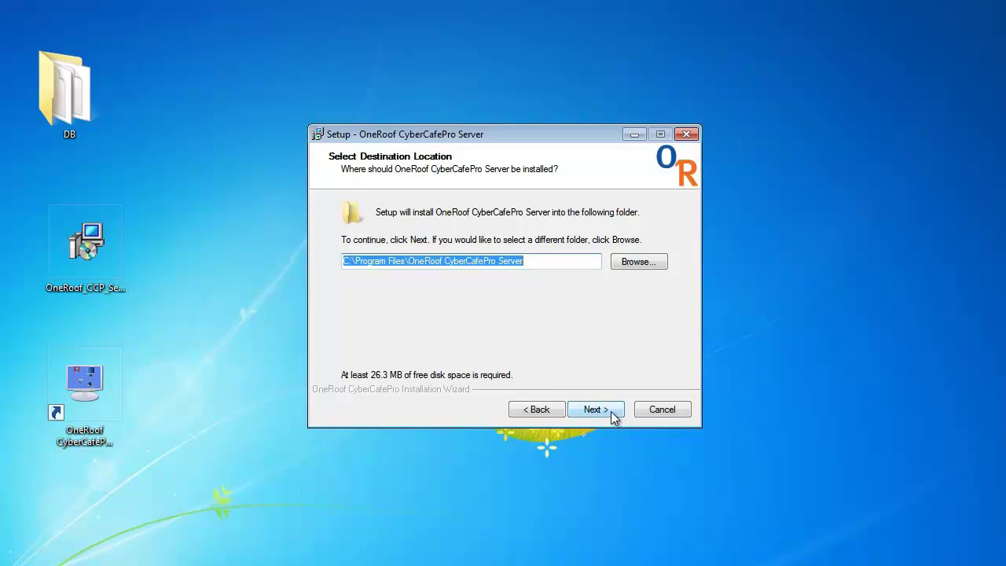
click(614, 418)
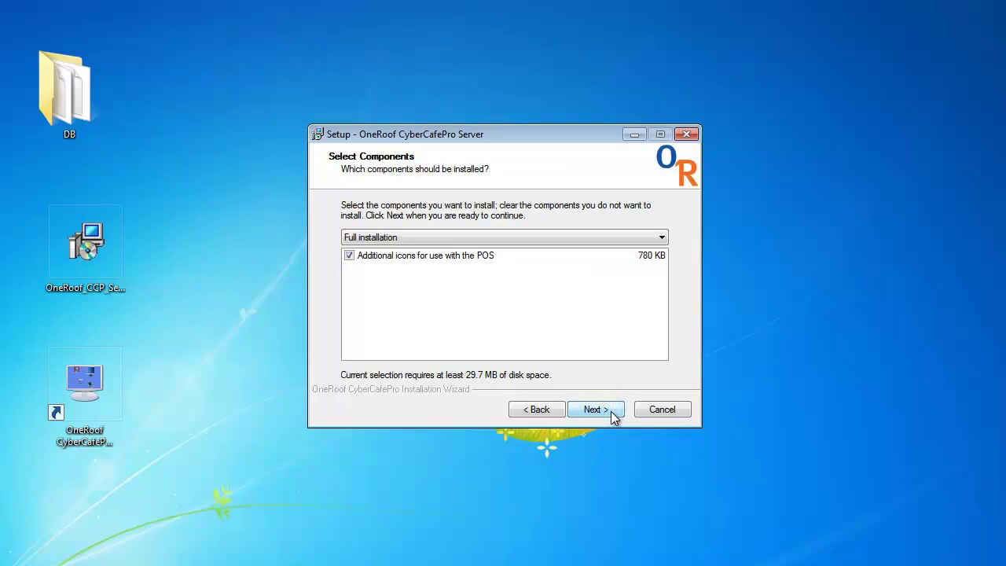
click(604, 410)
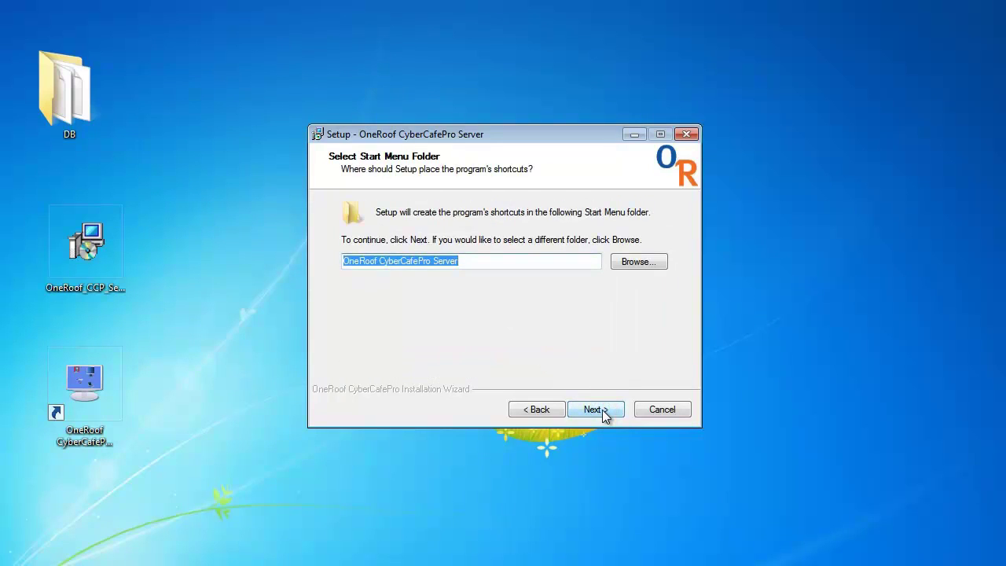
click(602, 410)
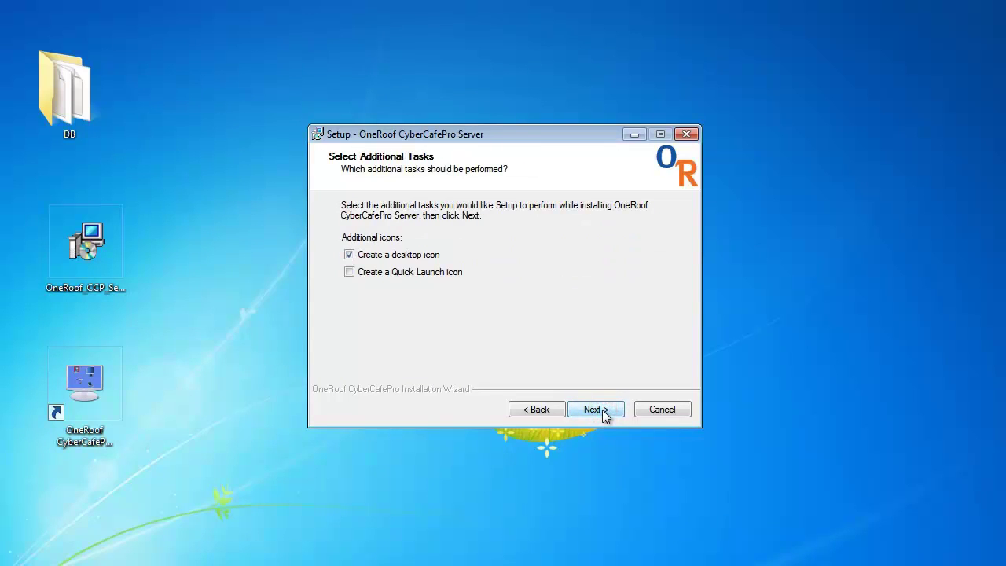
click(602, 409)
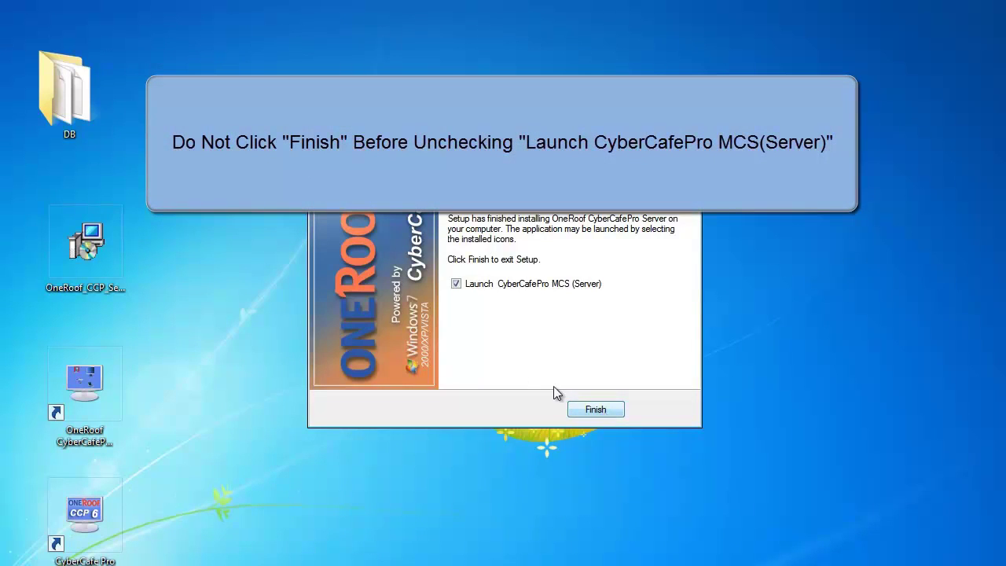
- Untick Launch CyberCafePro MCS (Server) and finish the setup wizard
click(456, 285)
click(593, 410)
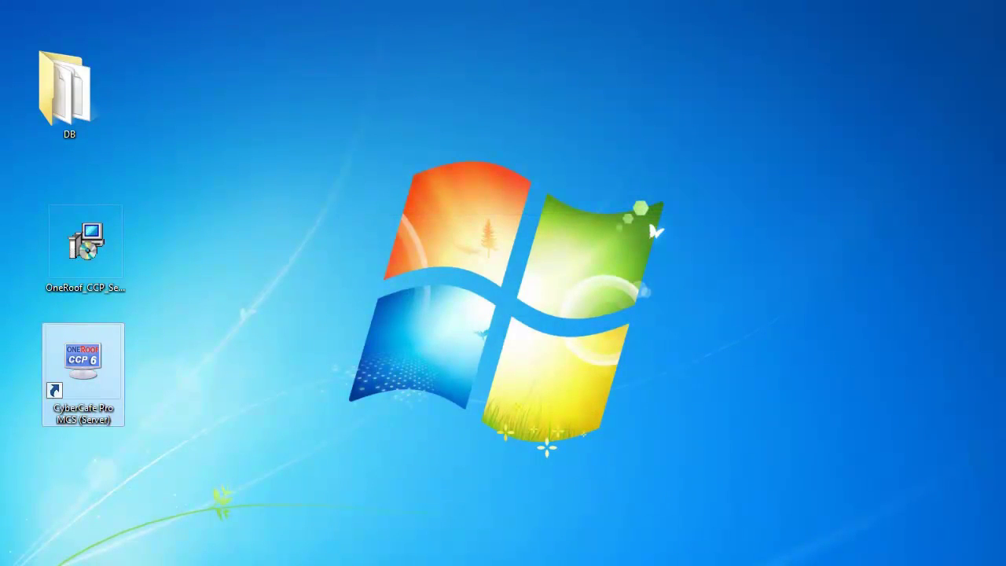
- Navigate into OneRoof Converter\WorkBench\DB under Program Files
scroll(398, 372, down, 8)
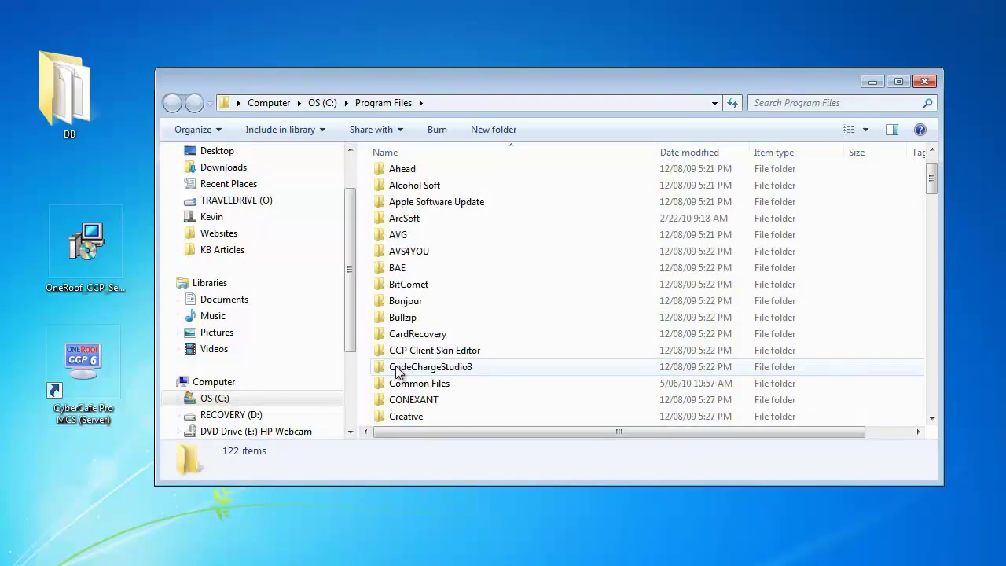
scroll(397, 373, down, 13)
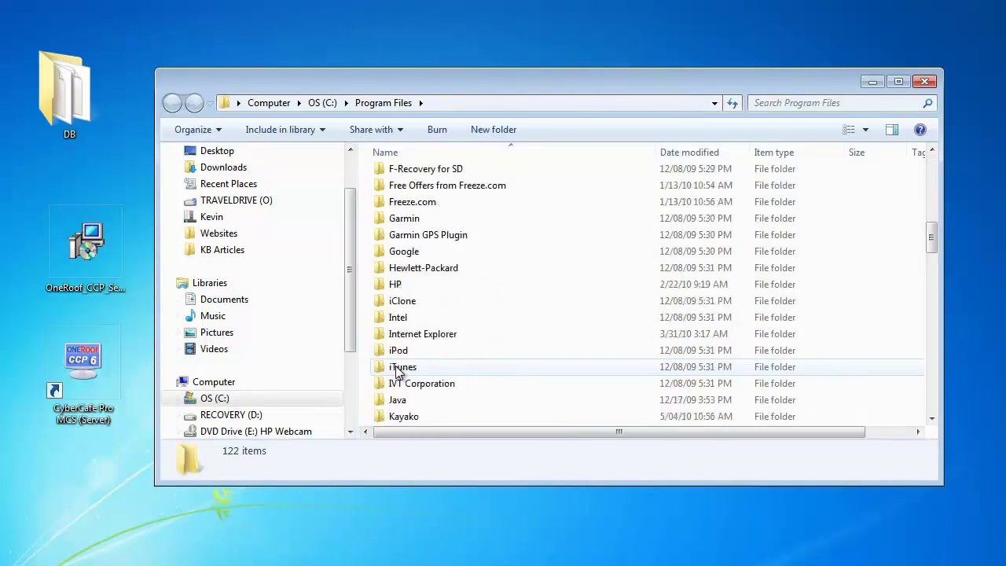
scroll(398, 373, down, 1)
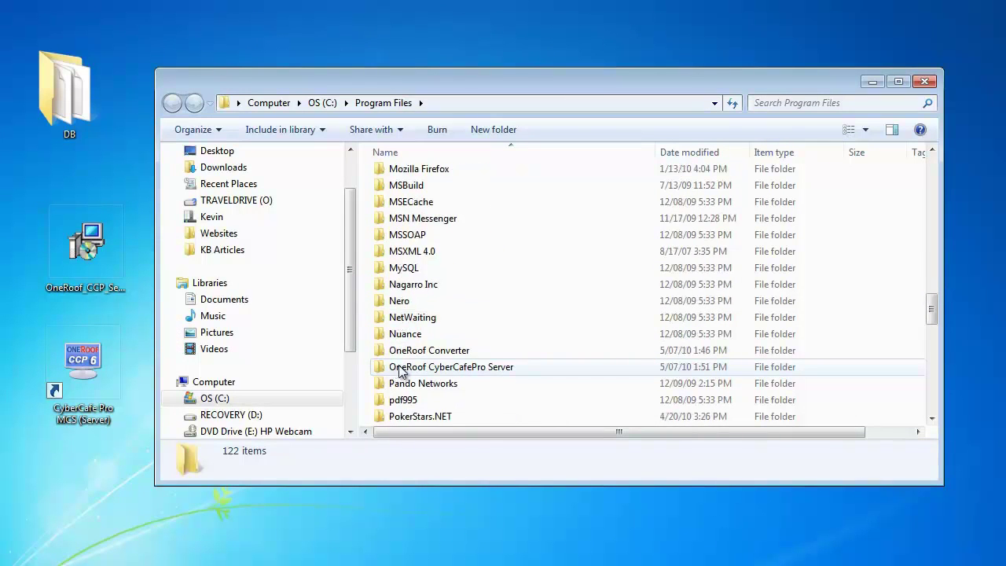
double_click(402, 350)
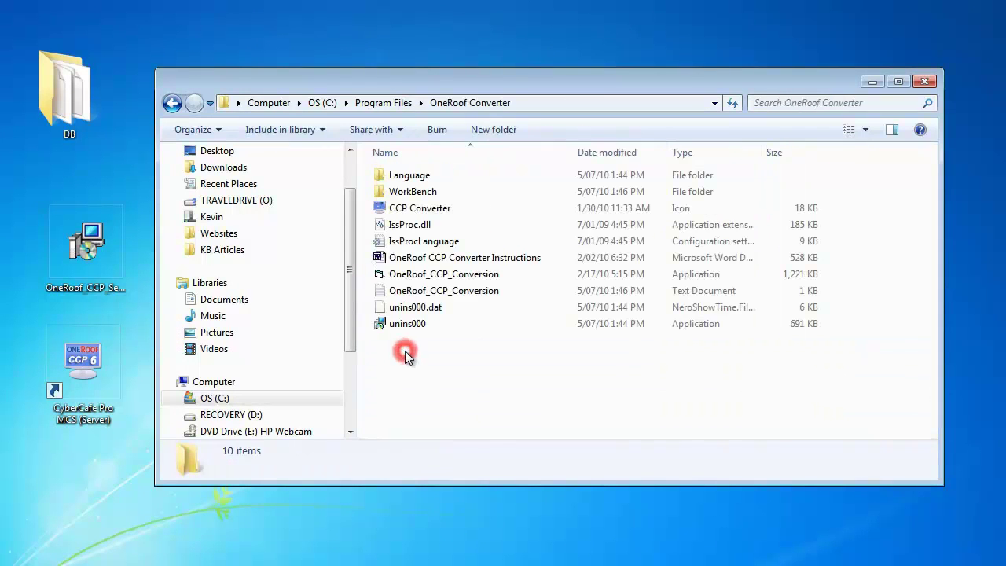
double_click(395, 192)
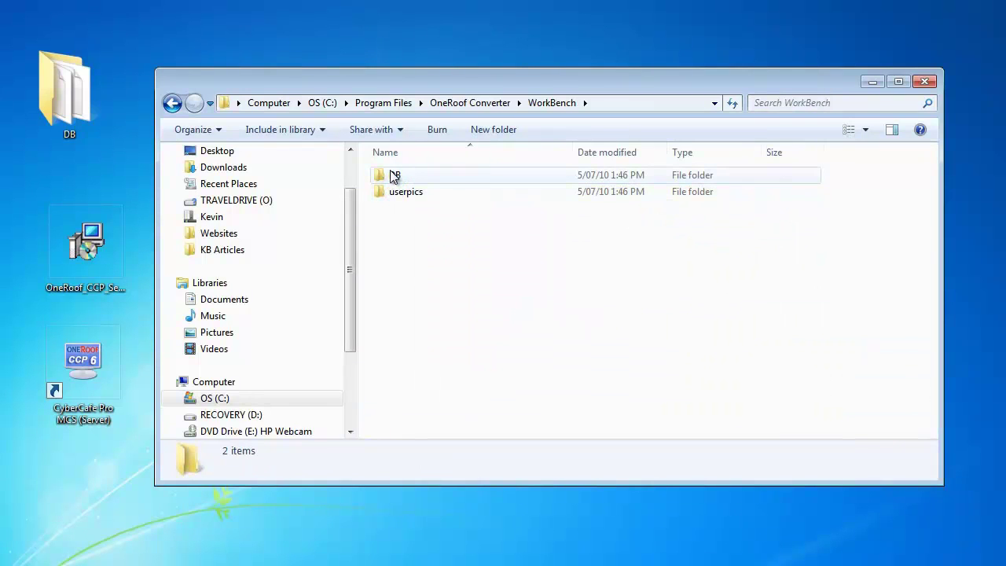
double_click(394, 175)
- Copy the converted oneroofccp.mdb and return to the Program Files listing
right_click(395, 177)
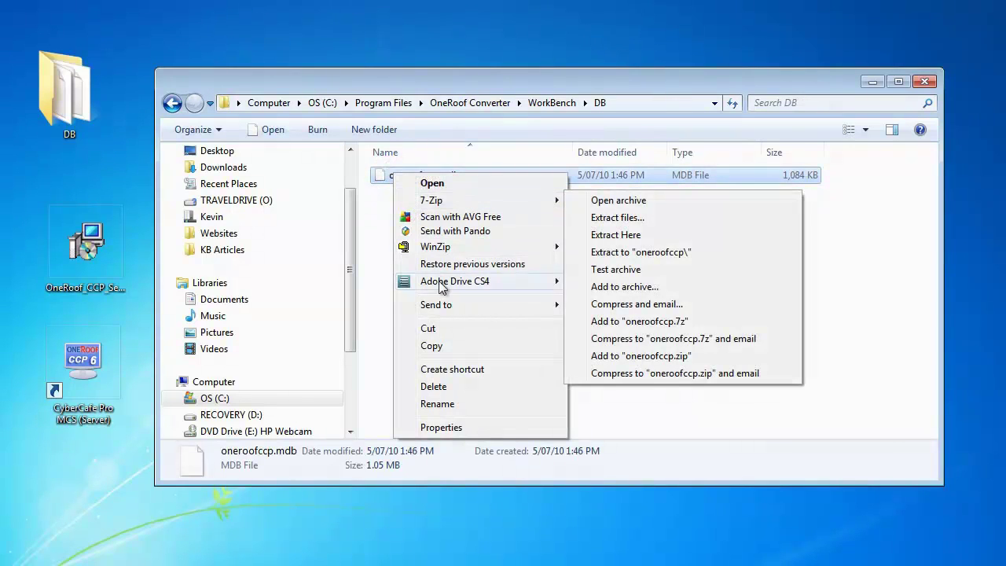
click(445, 346)
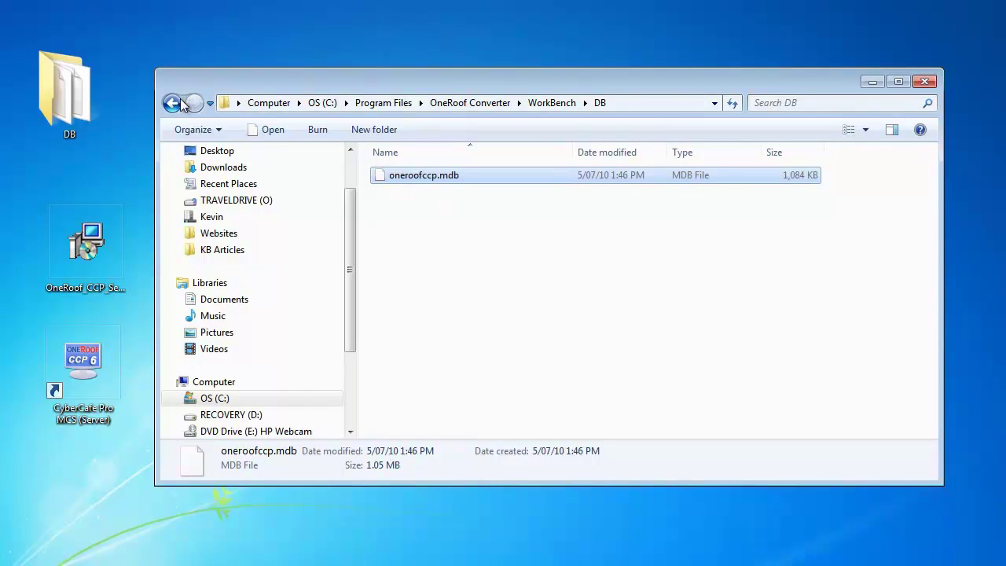
click(364, 98)
scroll(460, 286, down, 2)
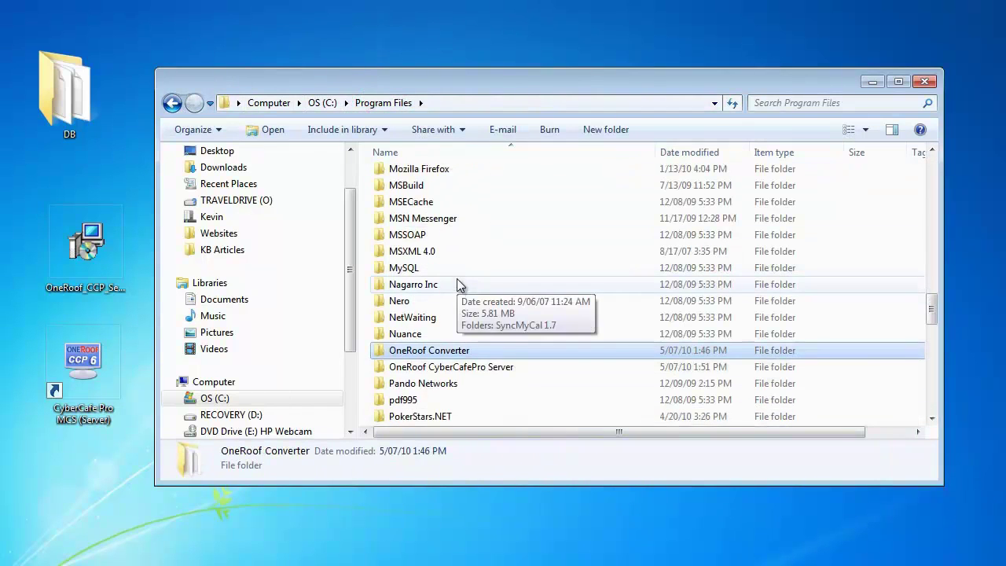
- Paste oneroofccp.mdb into OneRoof CyberCafePro Server\DB, replacing the old copy, then launch the server
double_click(461, 368)
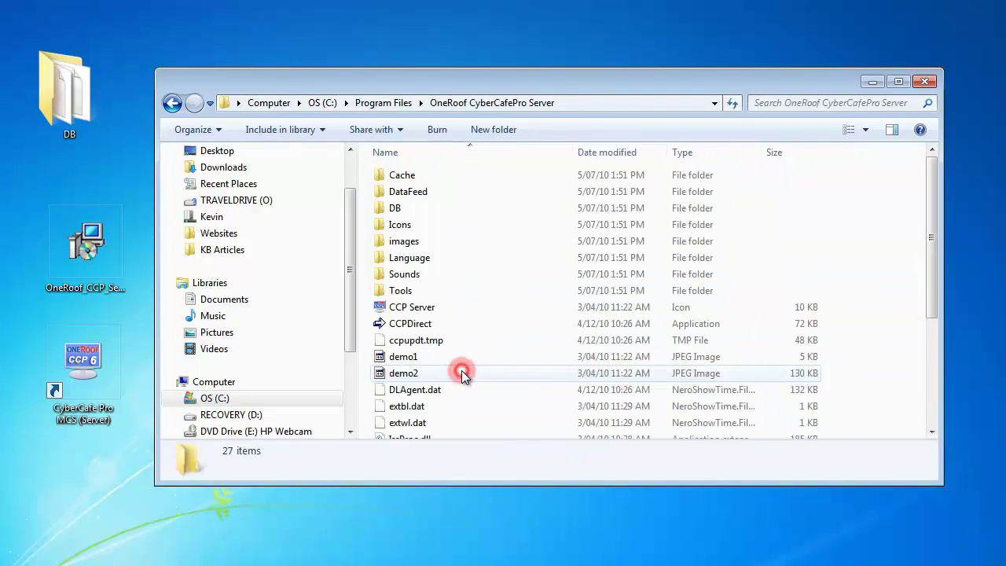
double_click(396, 210)
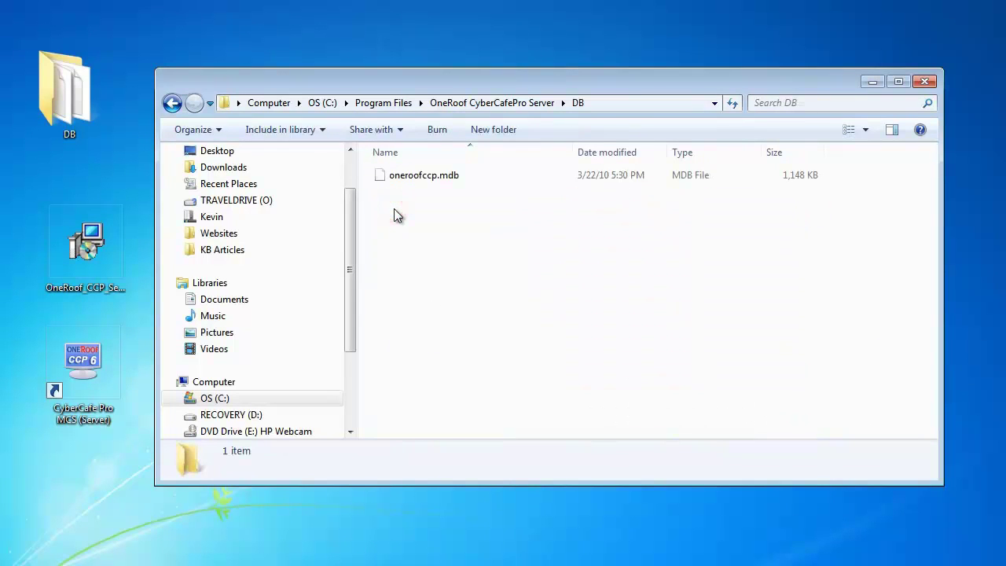
right_click(395, 215)
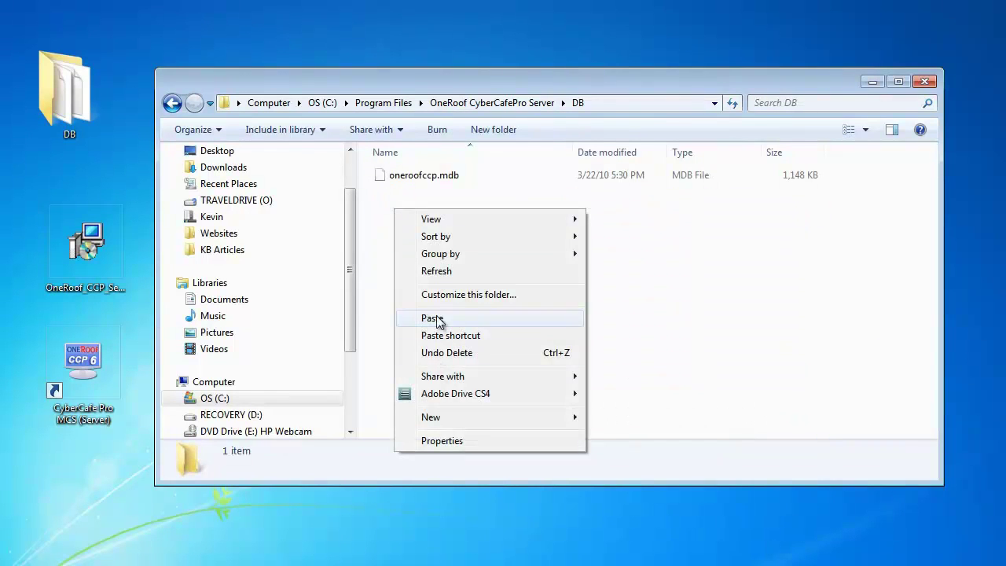
click(438, 320)
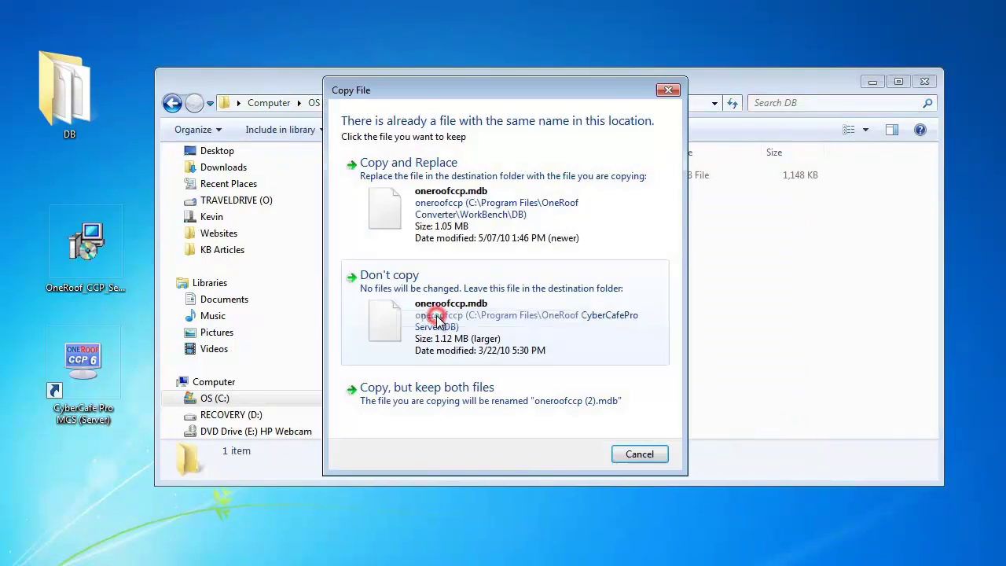
click(424, 212)
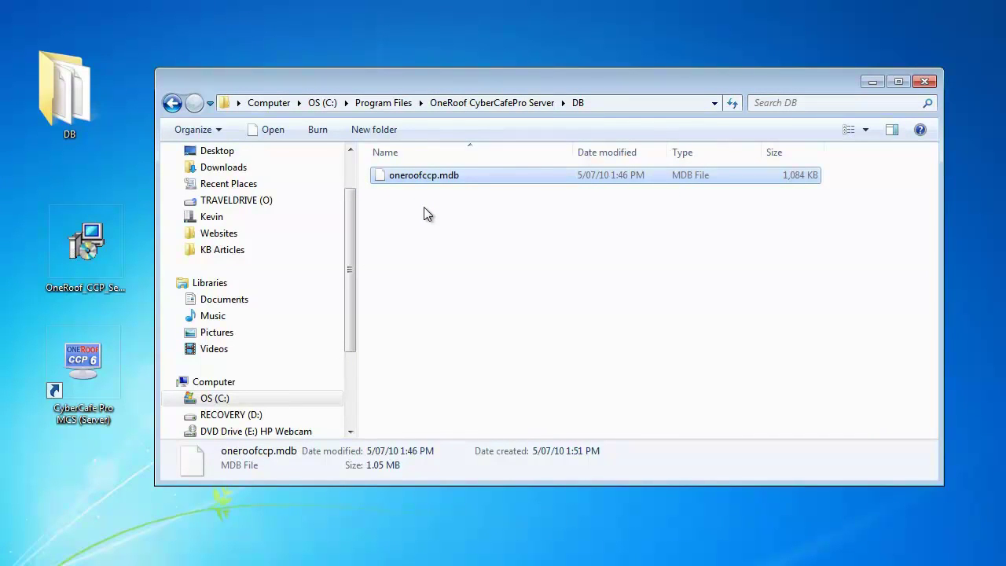
click(922, 83)
double_click(82, 360)
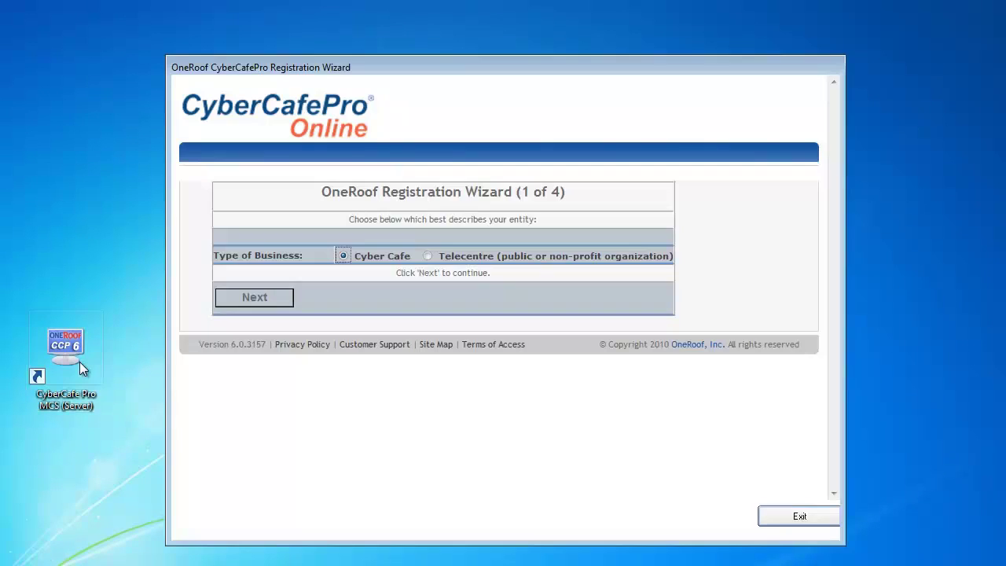
- Choose Cyber Cafe as the business type and submit the CyberCafePro Test Store details
click(236, 300)
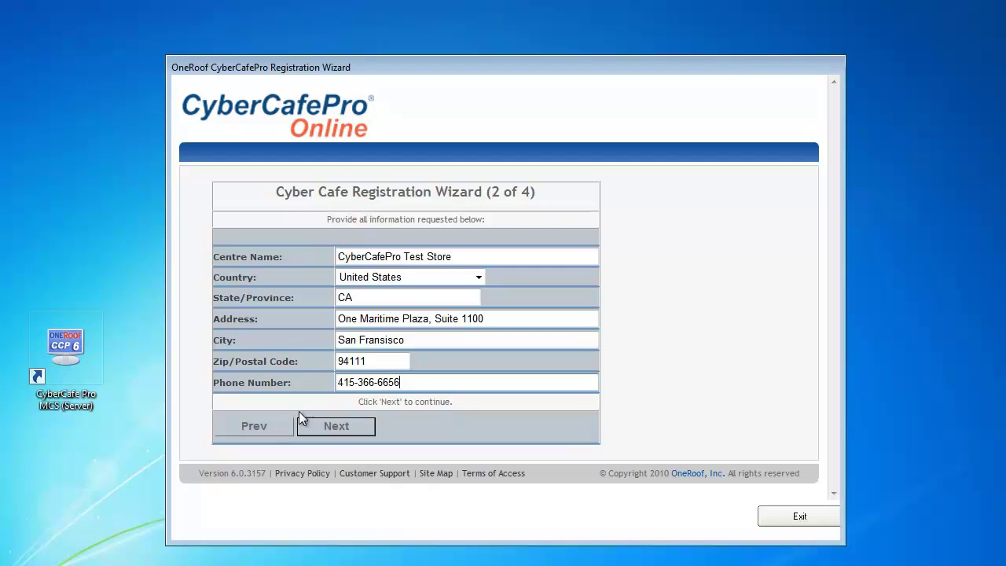
click(319, 428)
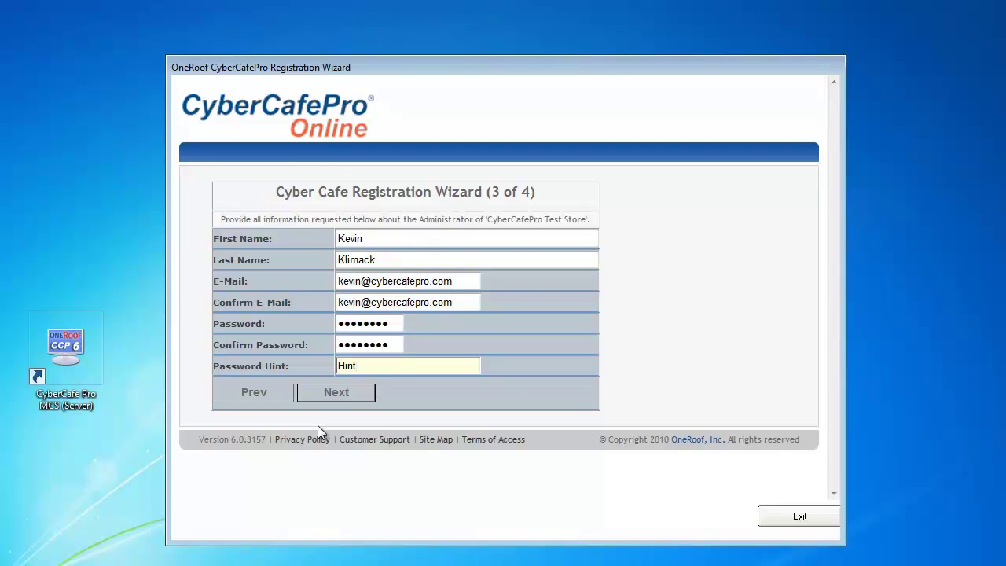
- Submit the administrator details to reach step 4 of 4, Centre Registration
click(345, 392)
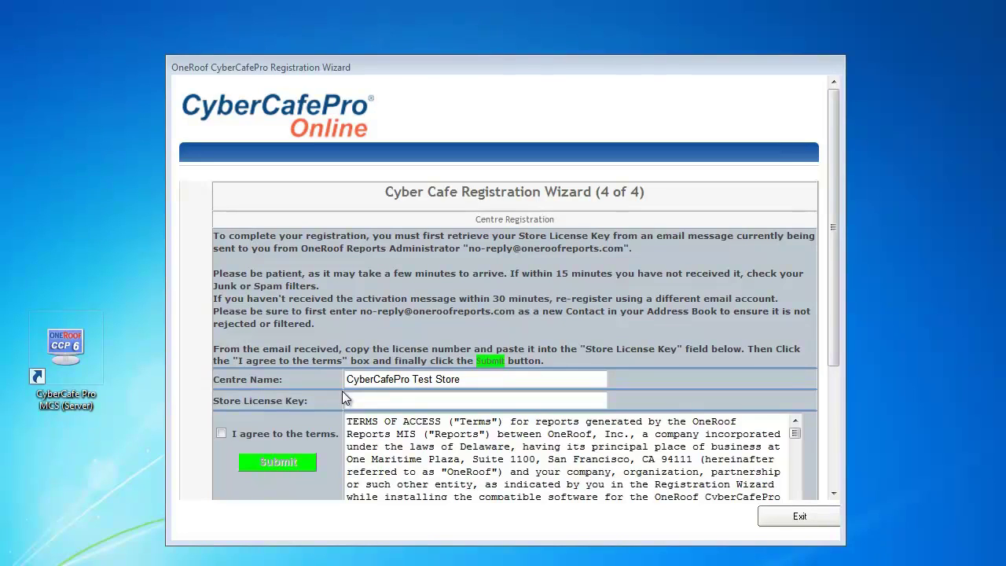
- Paste the store licence key, agree to the terms and submit the registration
click(400, 400)
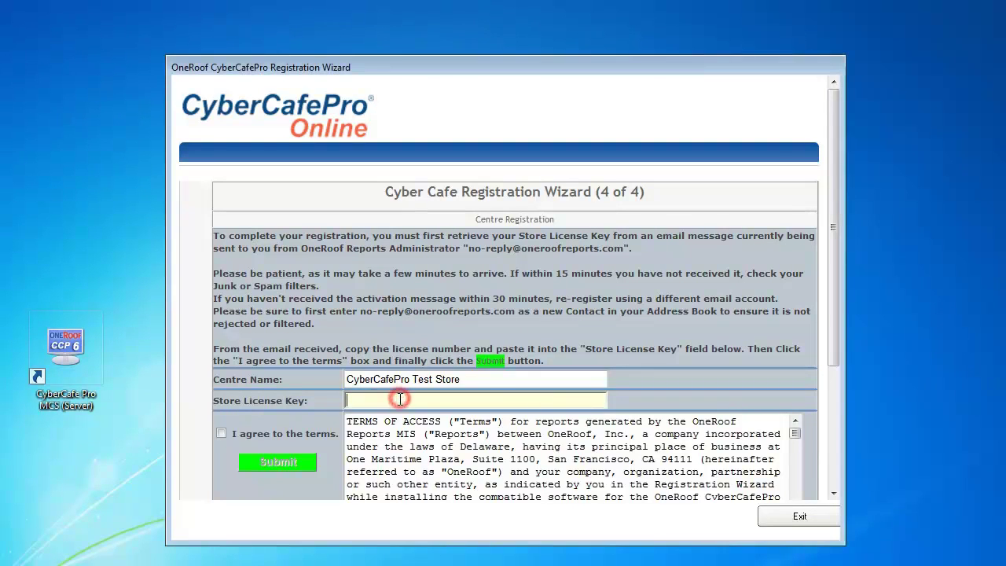
key(ctrl+v)
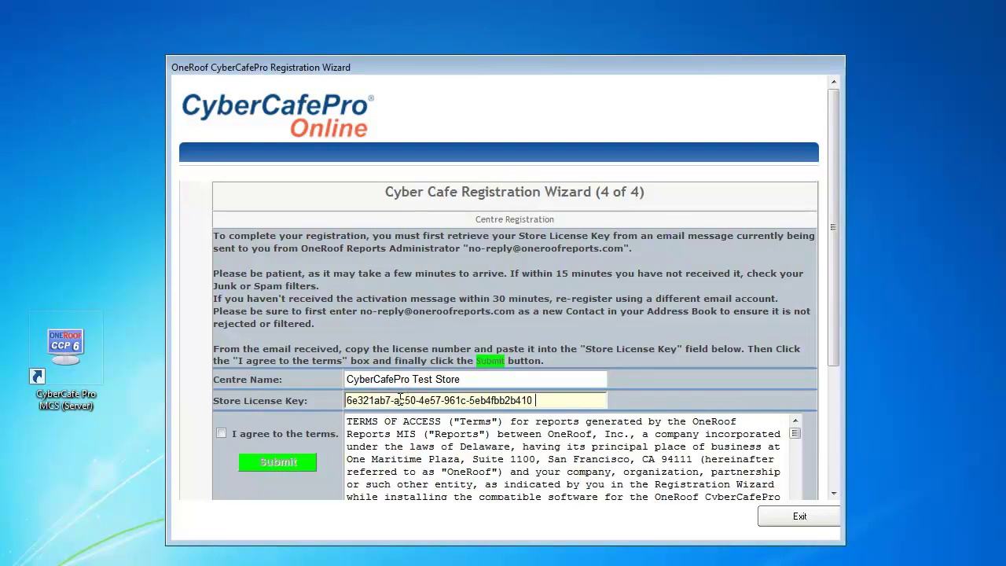
scroll(400, 399, down, 3)
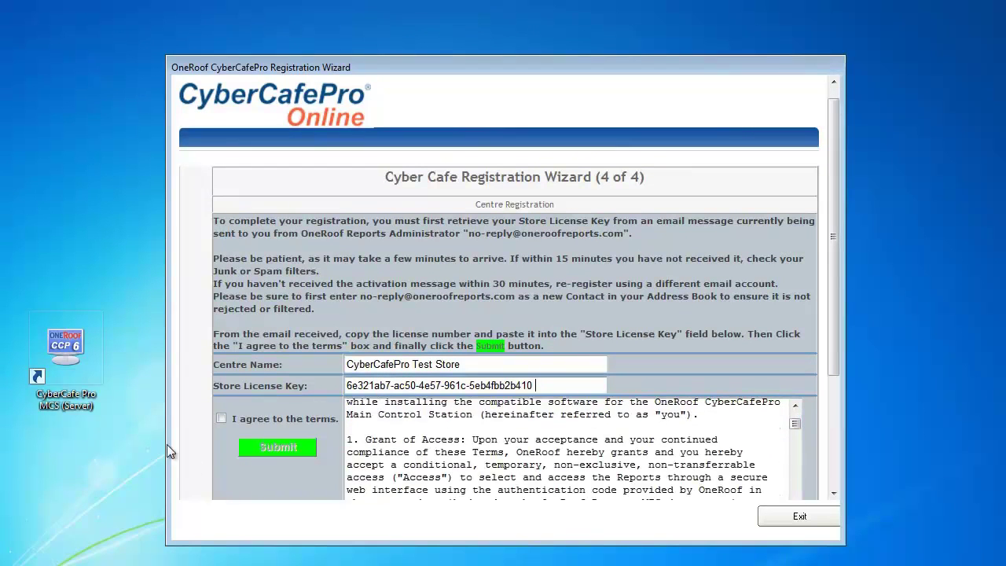
click(221, 419)
click(278, 452)
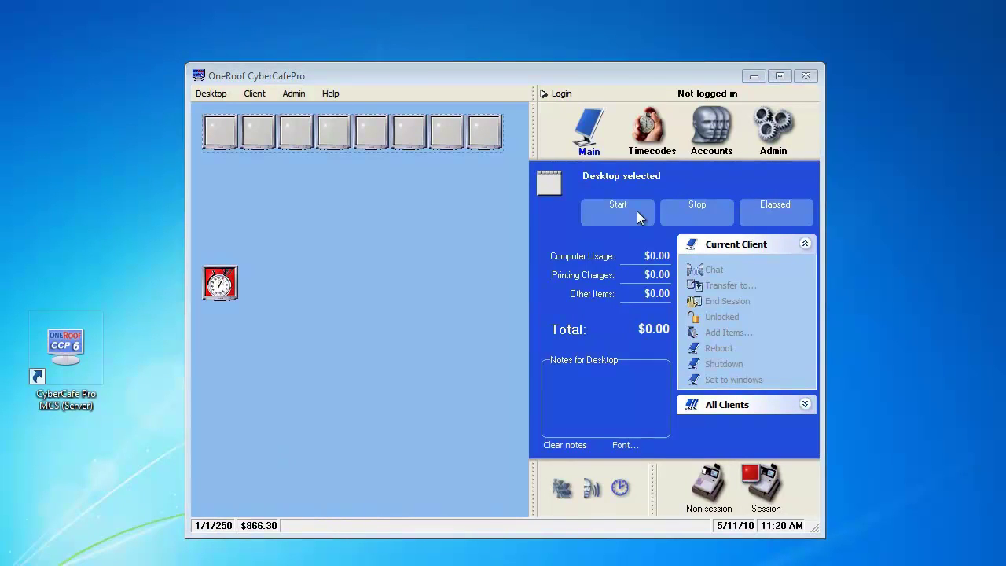
- Log in with the suggested administrator username and the account password
click(555, 99)
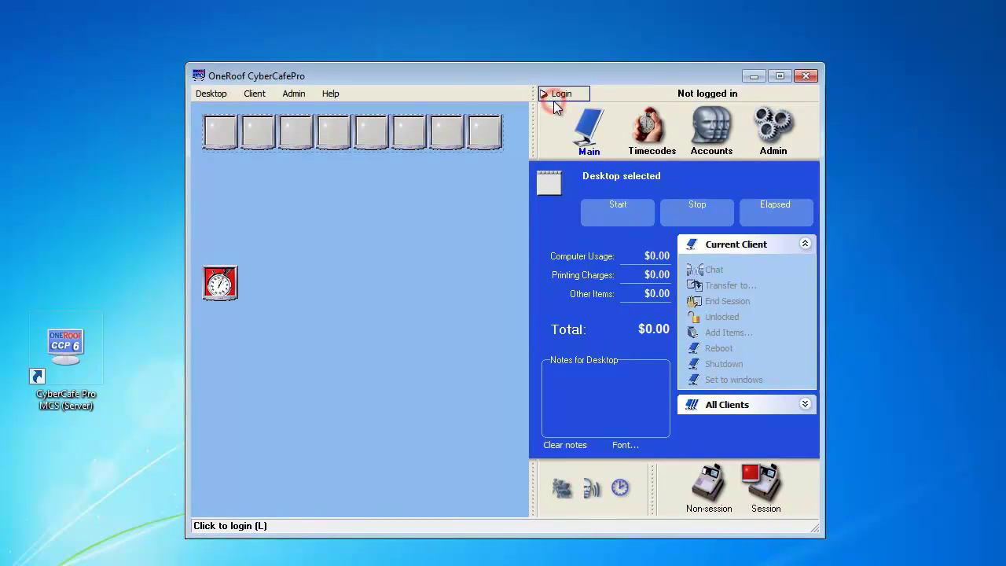
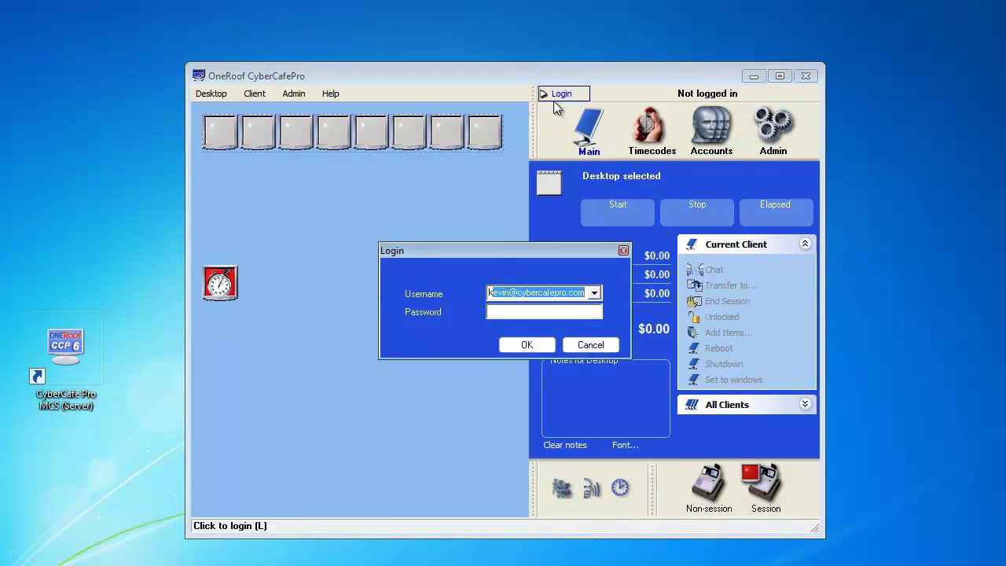
key(Tab)
text(password)
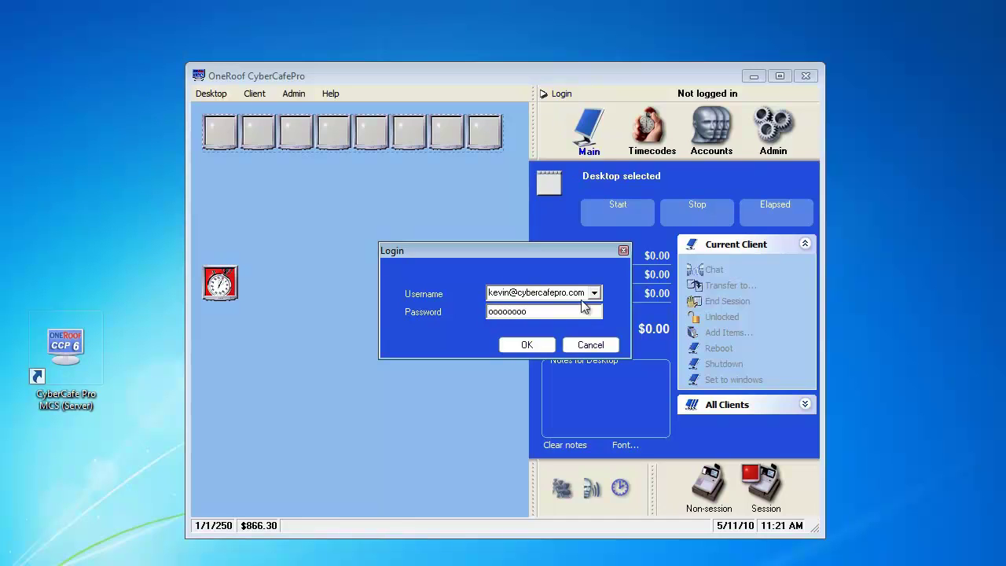
click(540, 351)
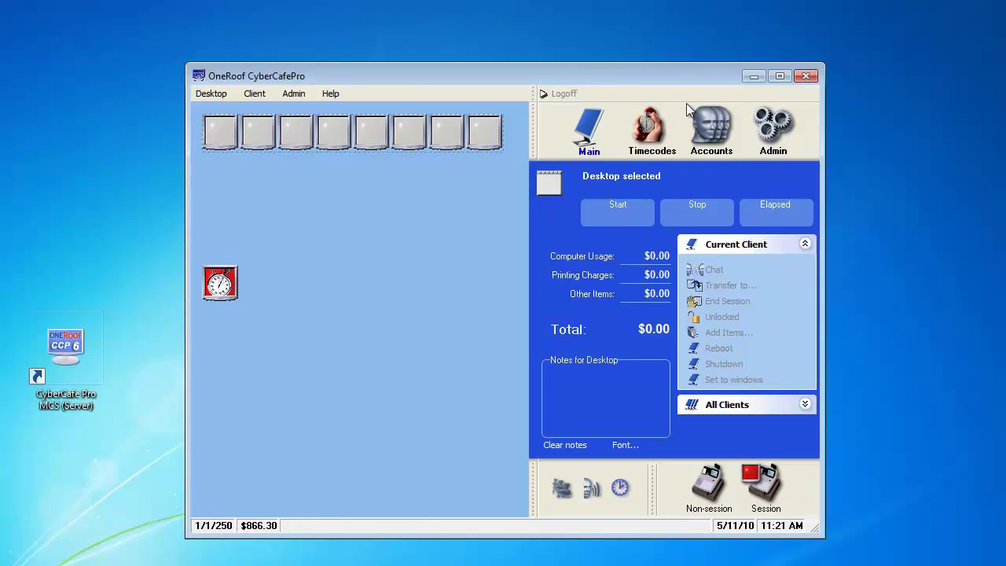
- In Admin > Setup > Database, schedule daily database backups saved to the Desktop
click(779, 130)
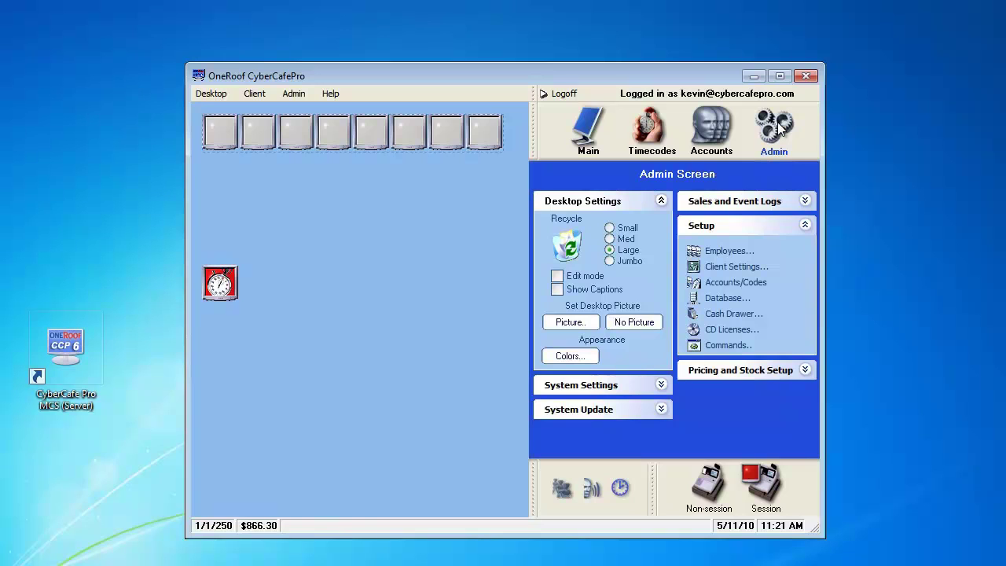
click(805, 226)
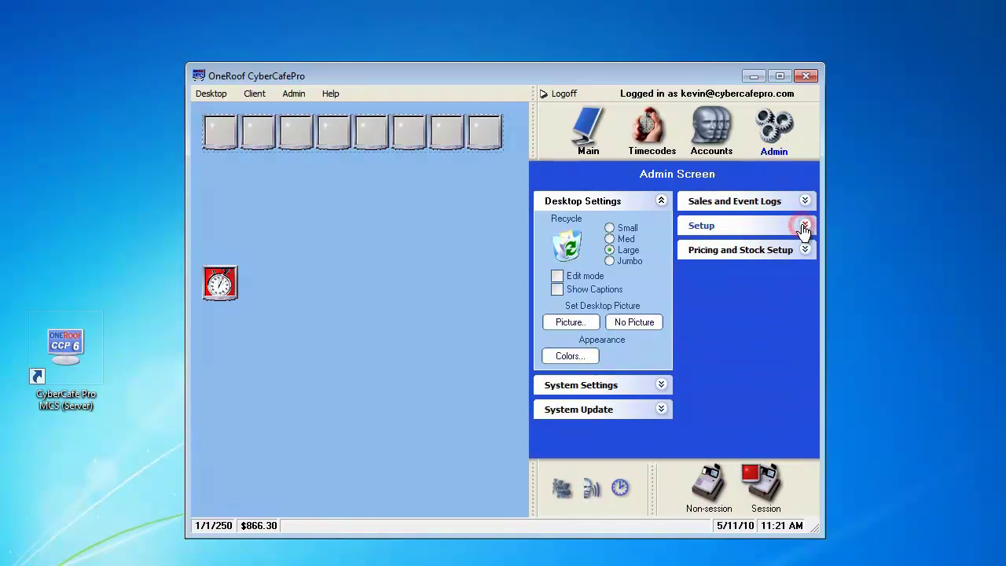
click(805, 227)
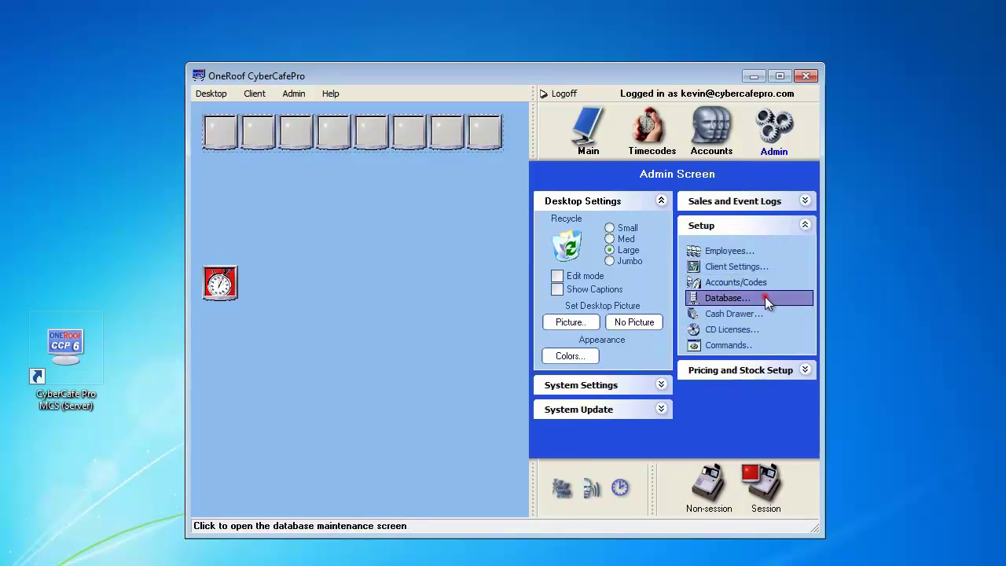
click(765, 299)
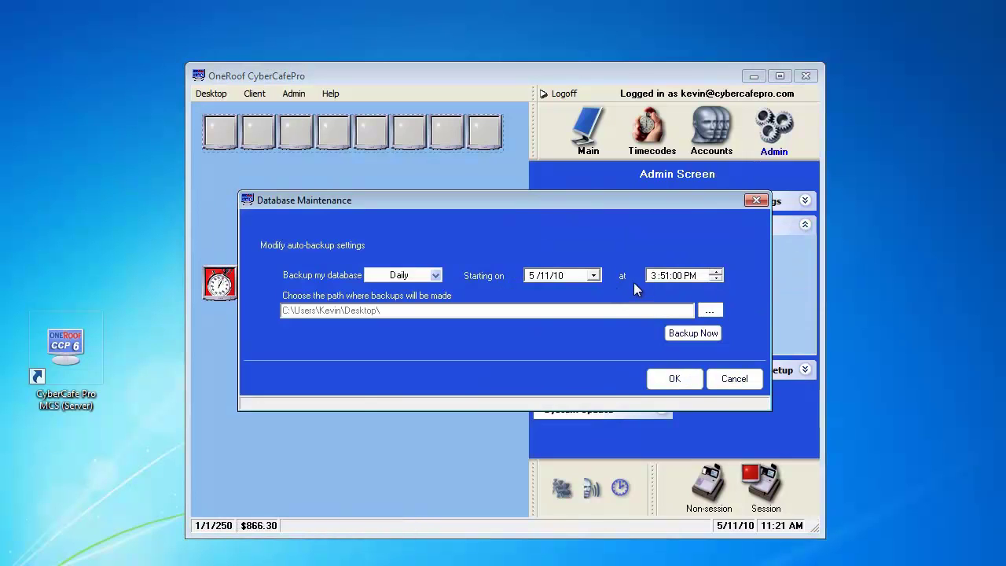
click(436, 276)
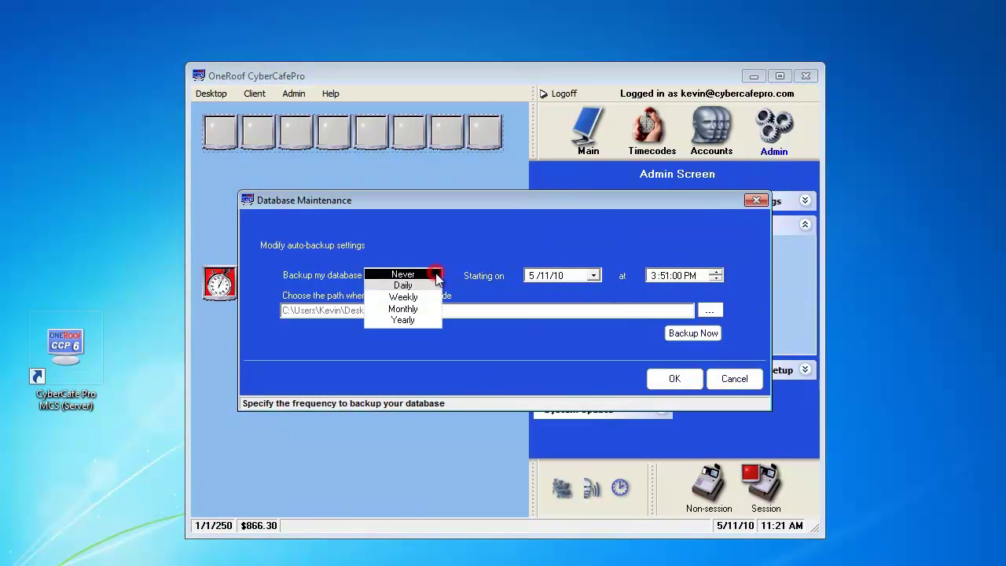
click(424, 287)
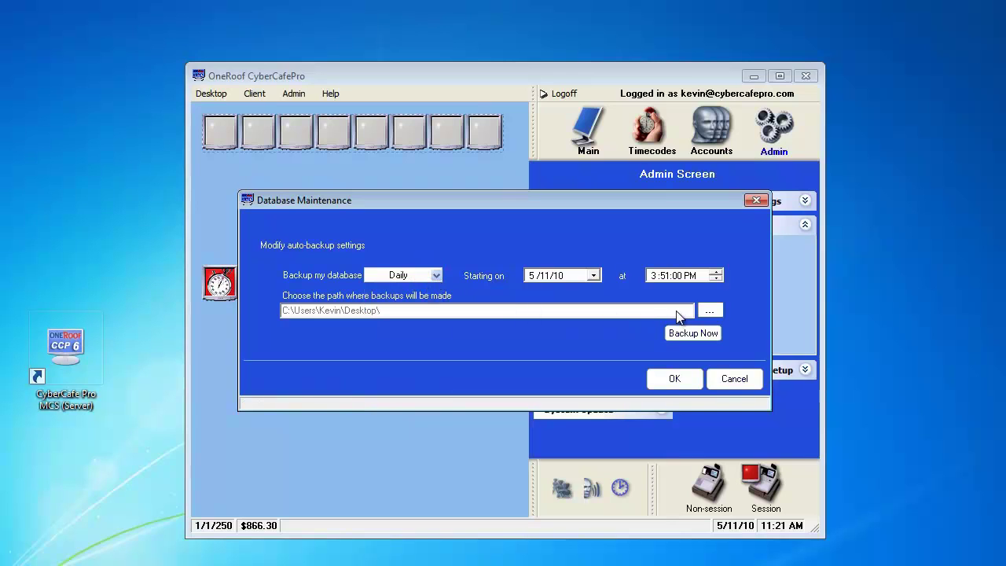
click(706, 312)
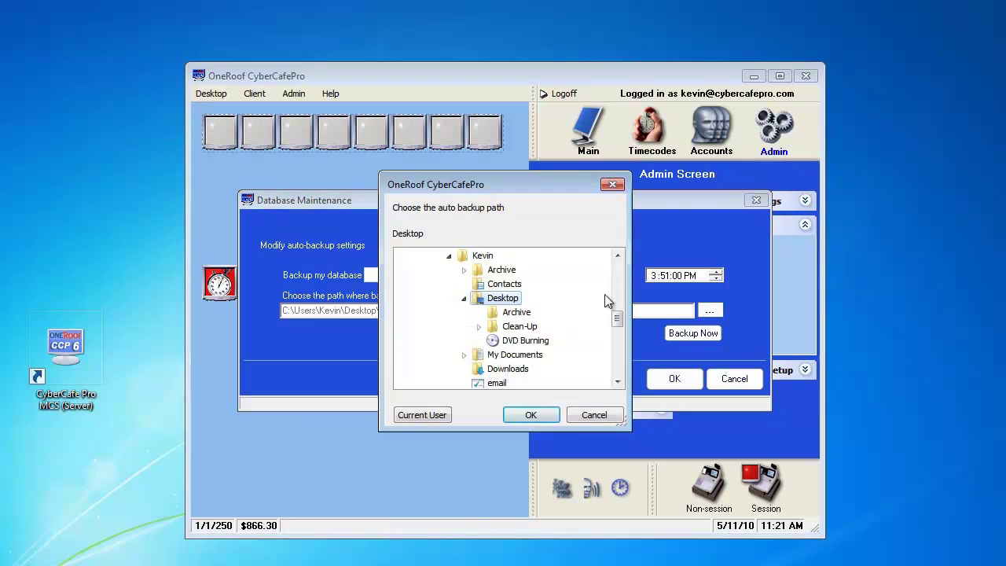
click(541, 417)
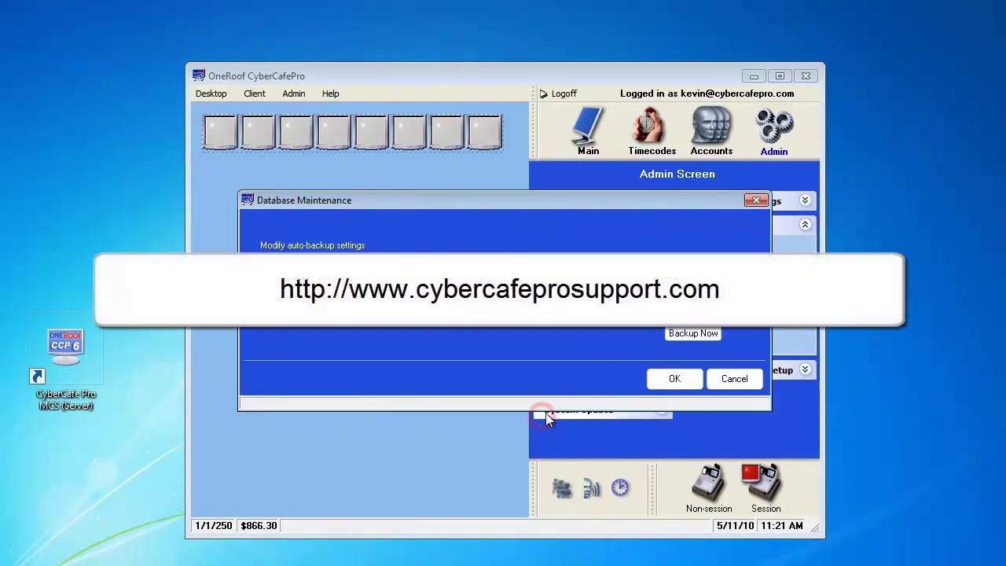
click(660, 379)
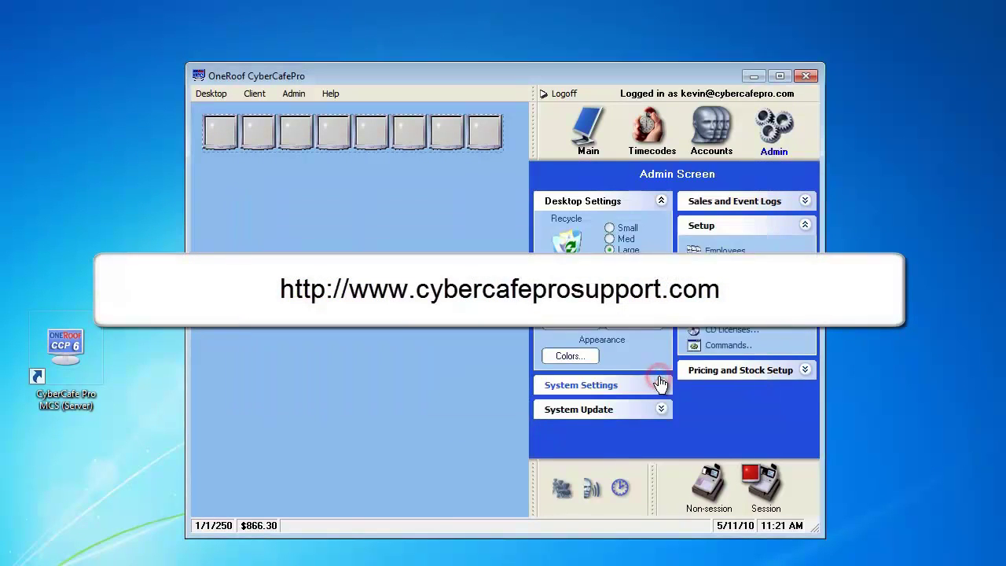